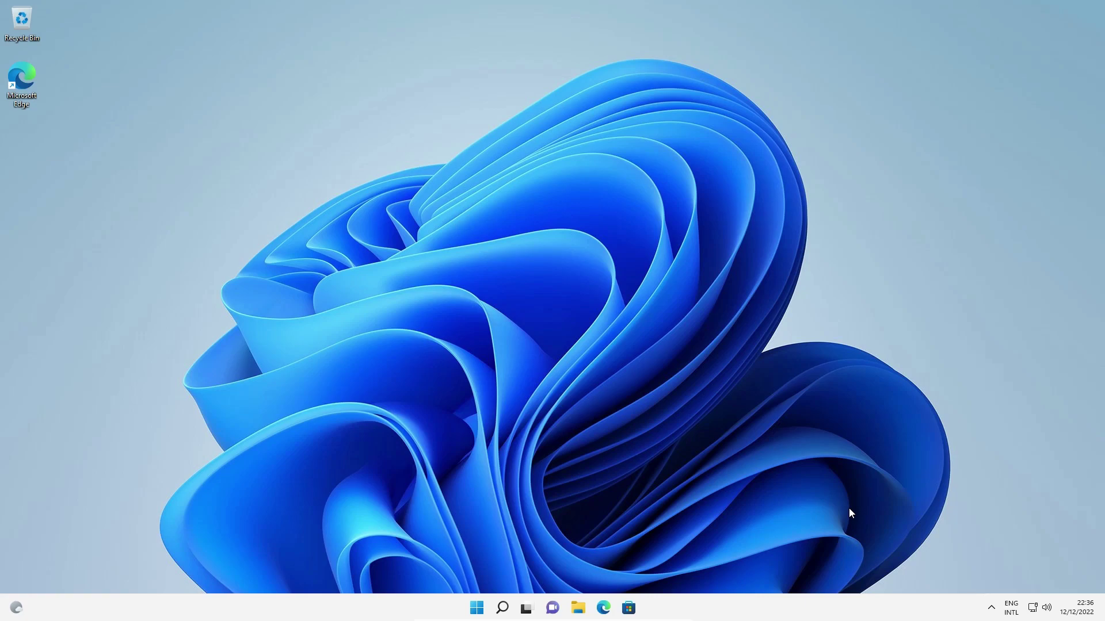
# Open Control Panel from Start search and view all items as Large icons
pyautogui.press('super')
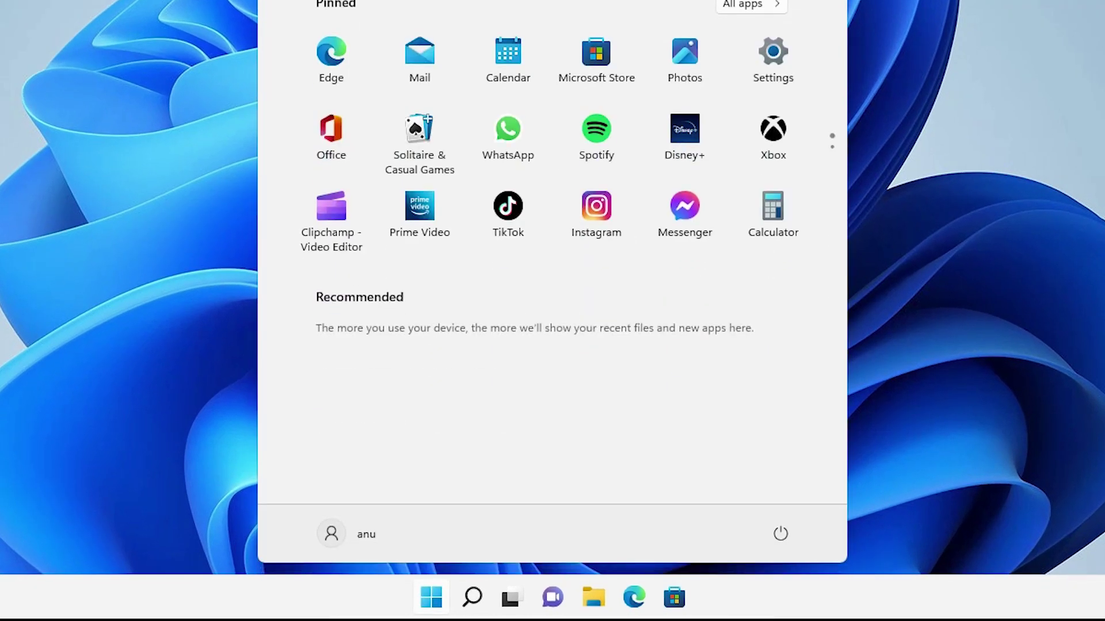
pyautogui.write('con')
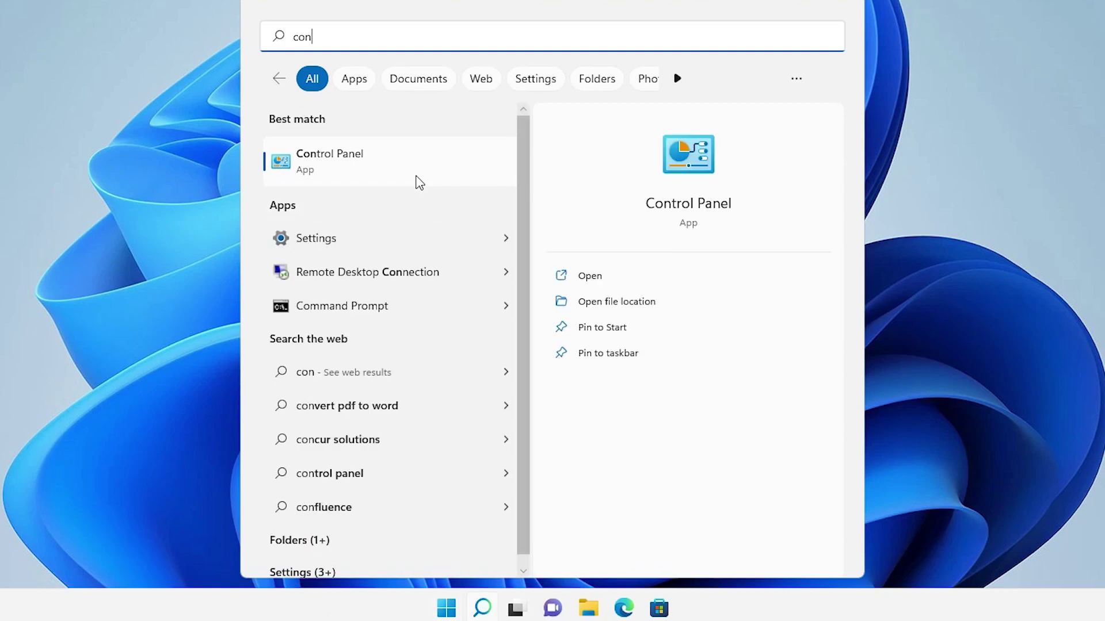
pyautogui.click(414, 180)
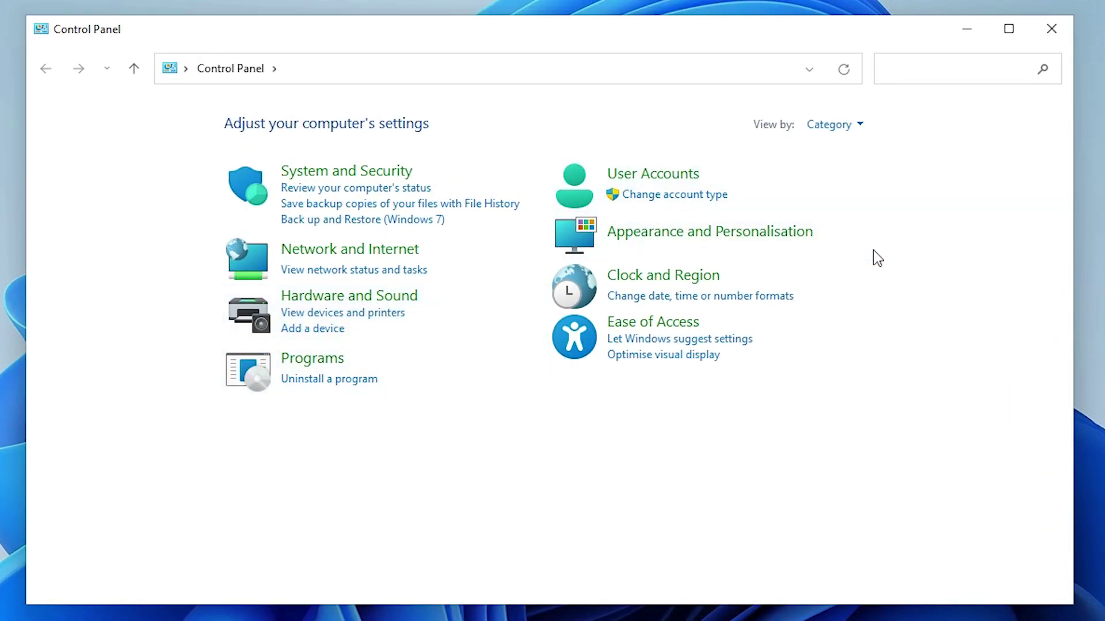
pyautogui.click(842, 129)
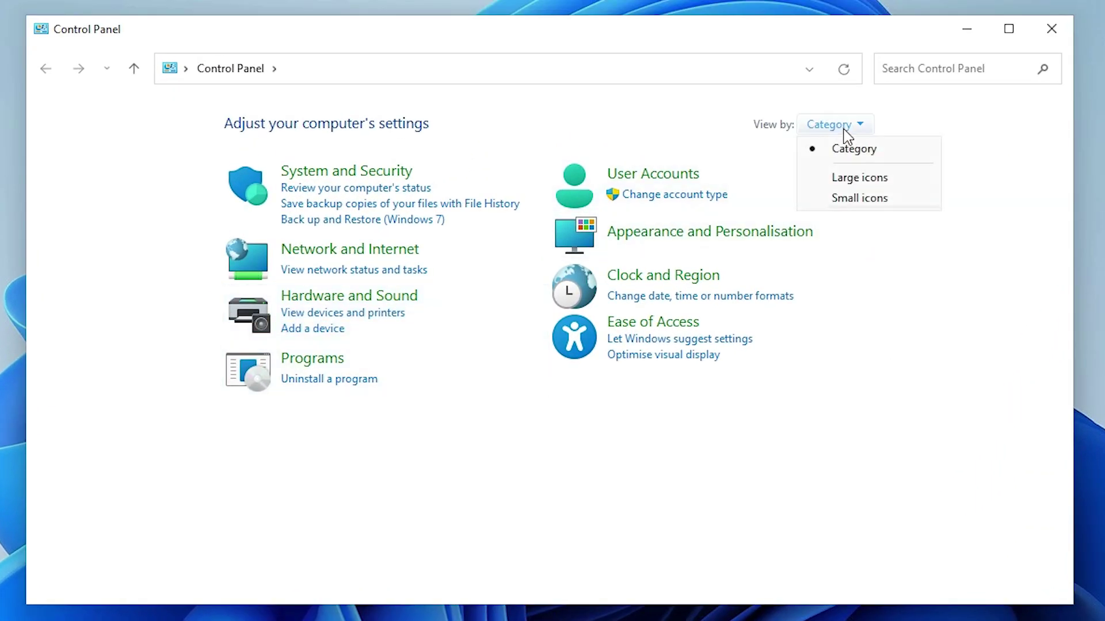
pyautogui.click(887, 183)
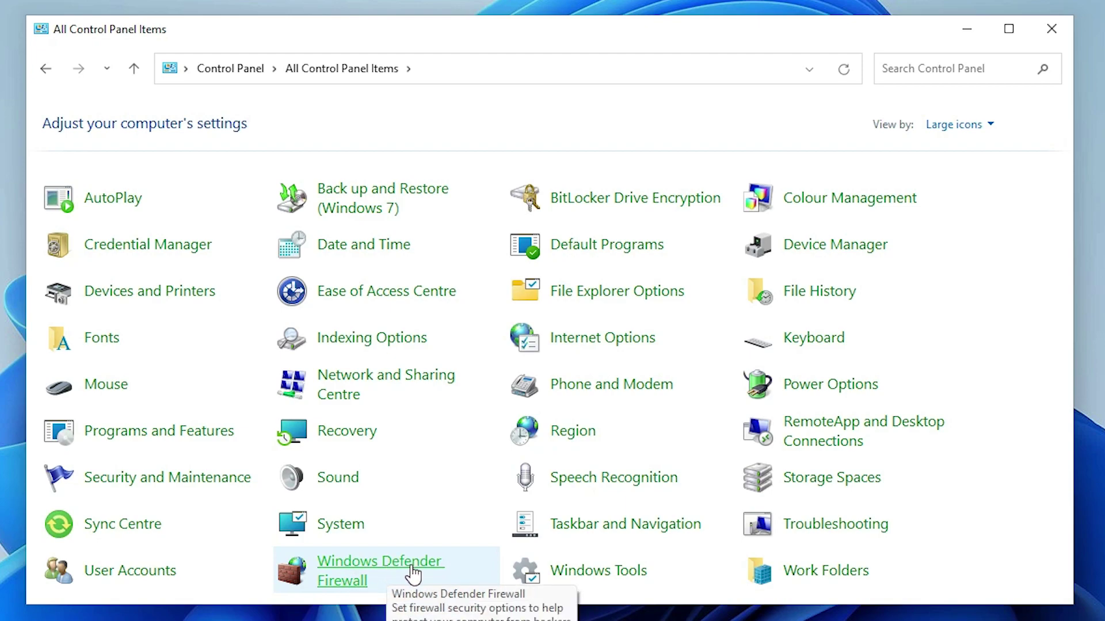
# Restore Windows Defender Firewall to default settings, confirm with Yes, and close the window
pyautogui.click(412, 573)
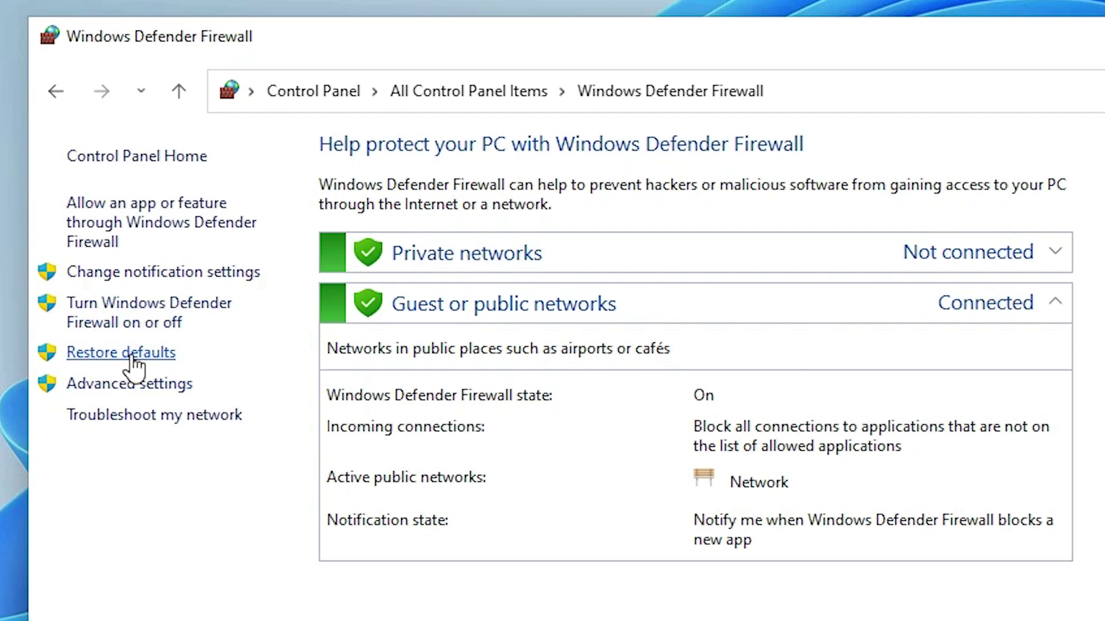
pyautogui.click(132, 358)
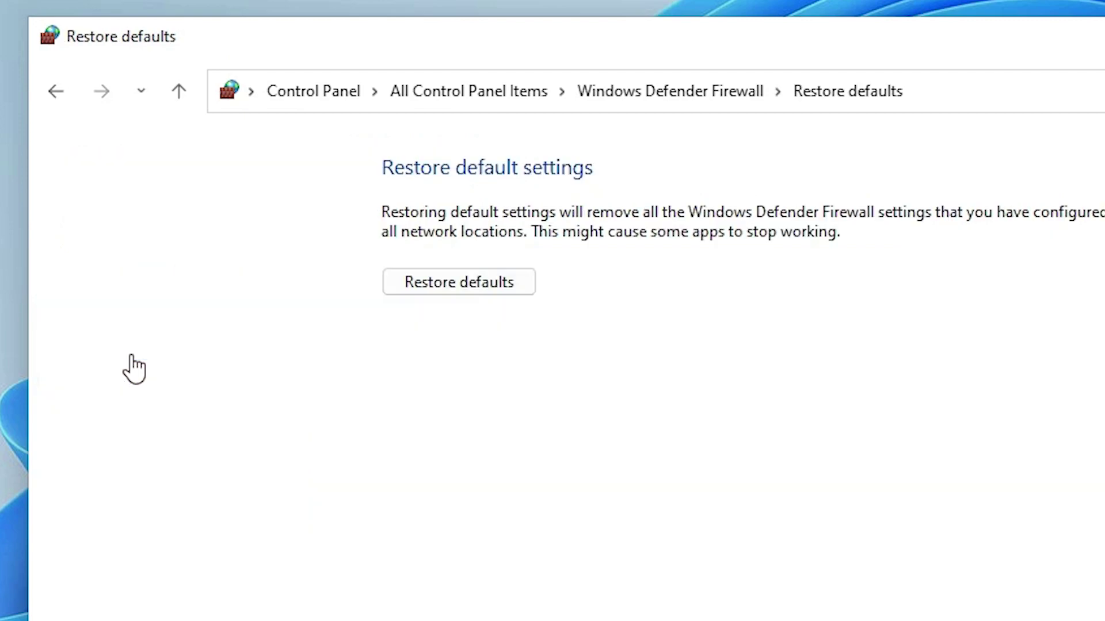
pyautogui.click(461, 288)
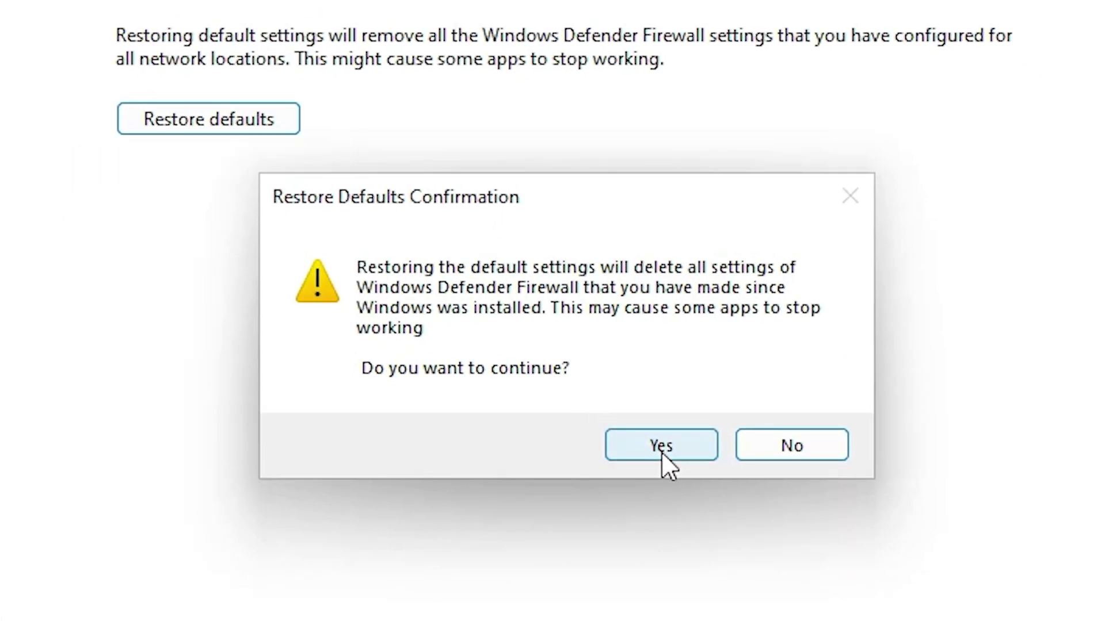
pyautogui.click(662, 446)
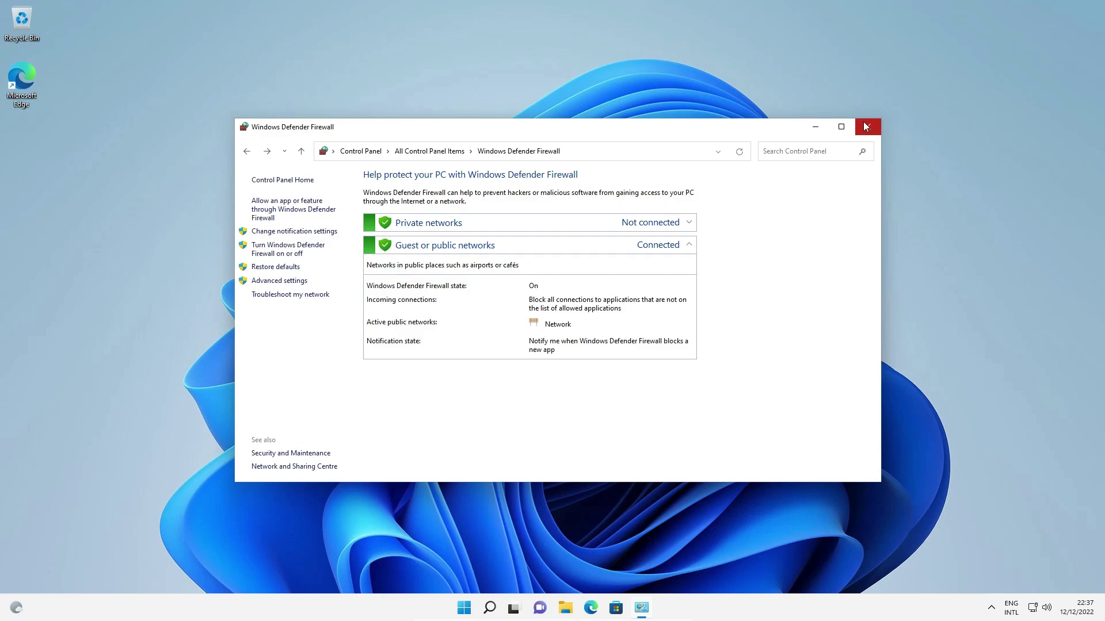
pyautogui.click(866, 126)
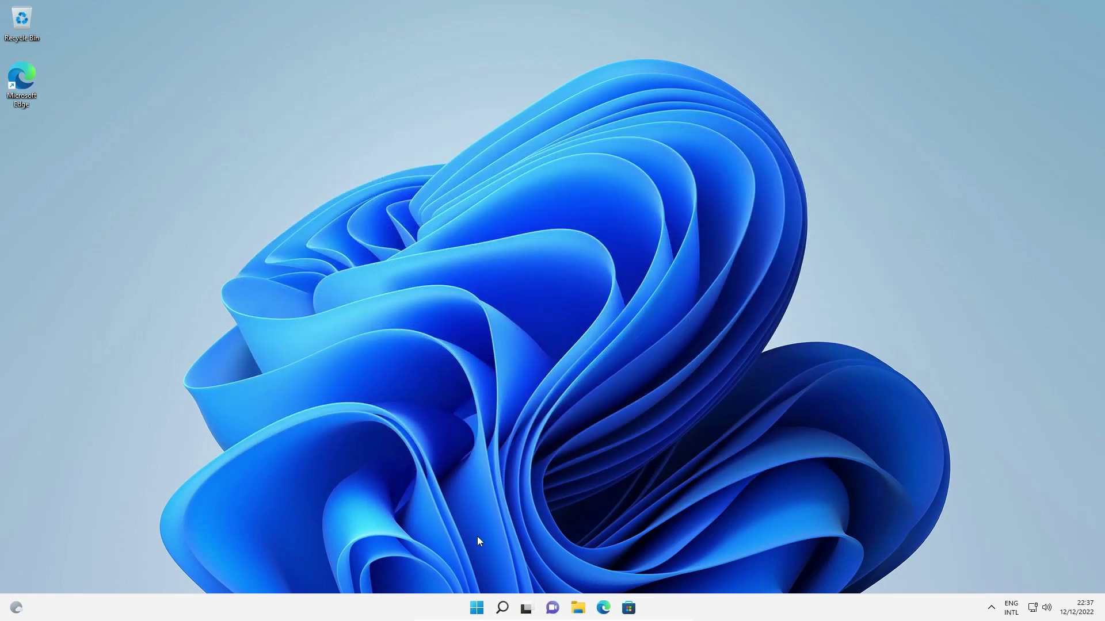
pyautogui.click(478, 608)
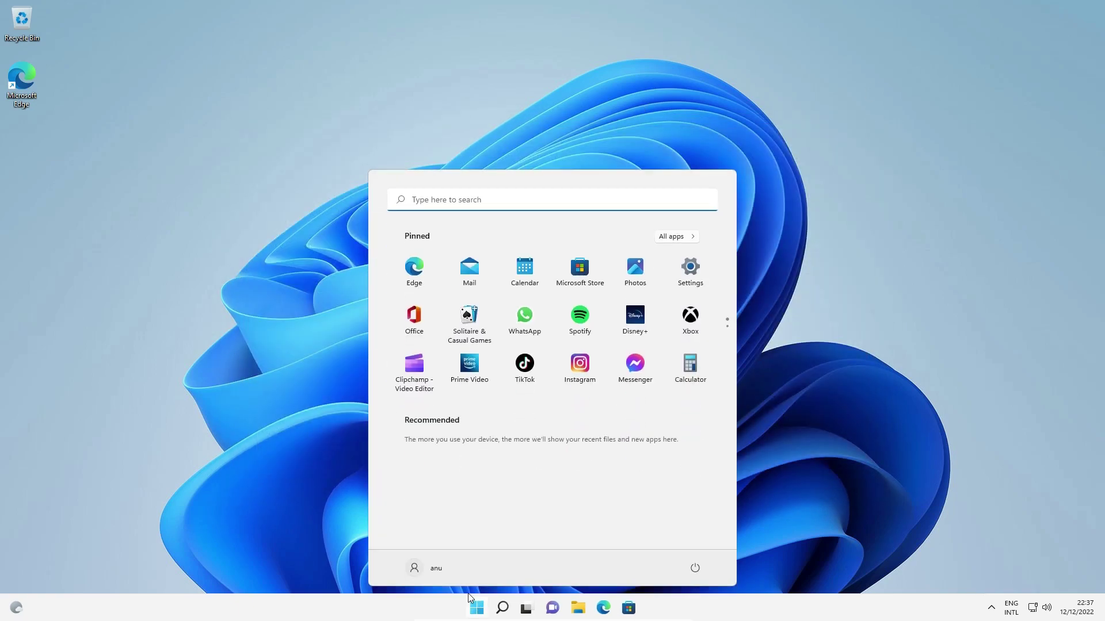
pyautogui.click(695, 569)
pyautogui.click(842, 467)
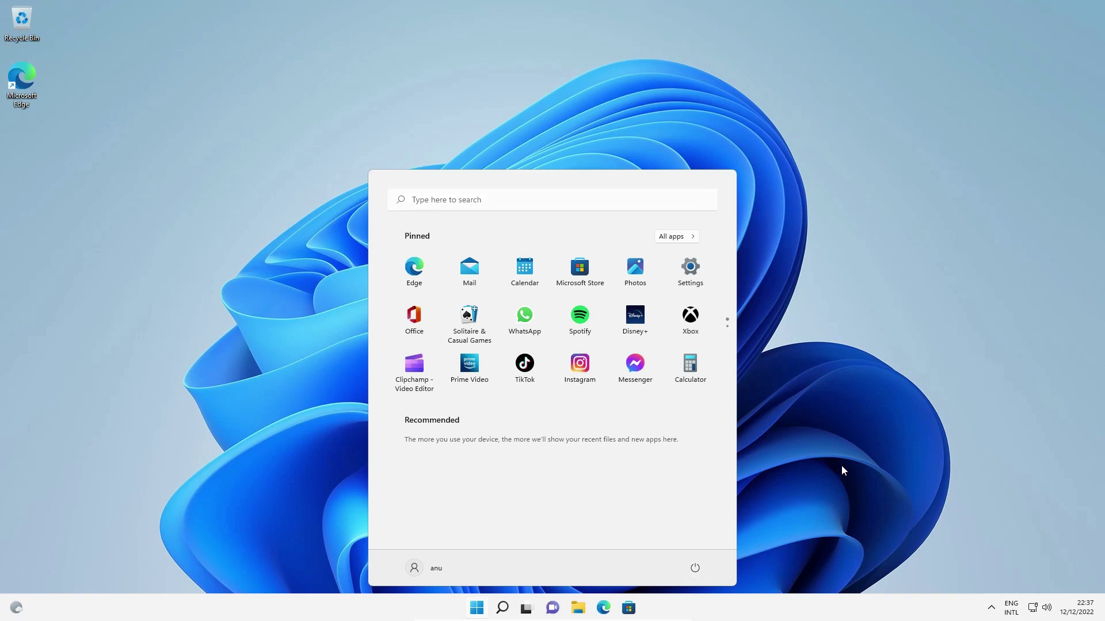
pyautogui.click(842, 470)
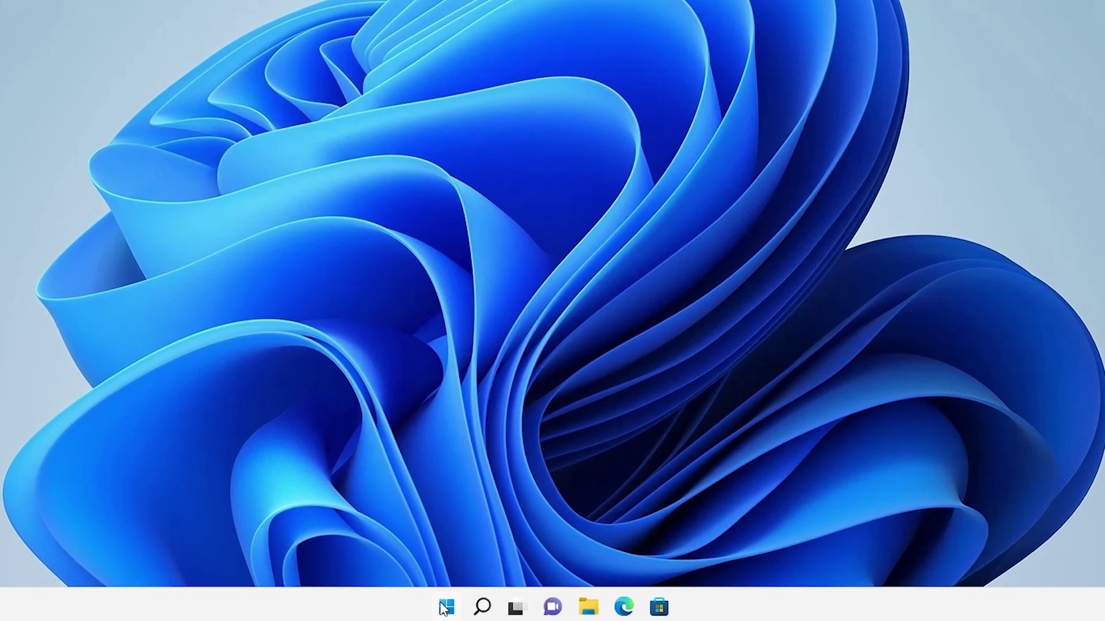
# Run 'netsh advfirewall reset' in an administrator Command Prompt, which reports Ok
pyautogui.click(475, 608)
pyautogui.write('cmd')
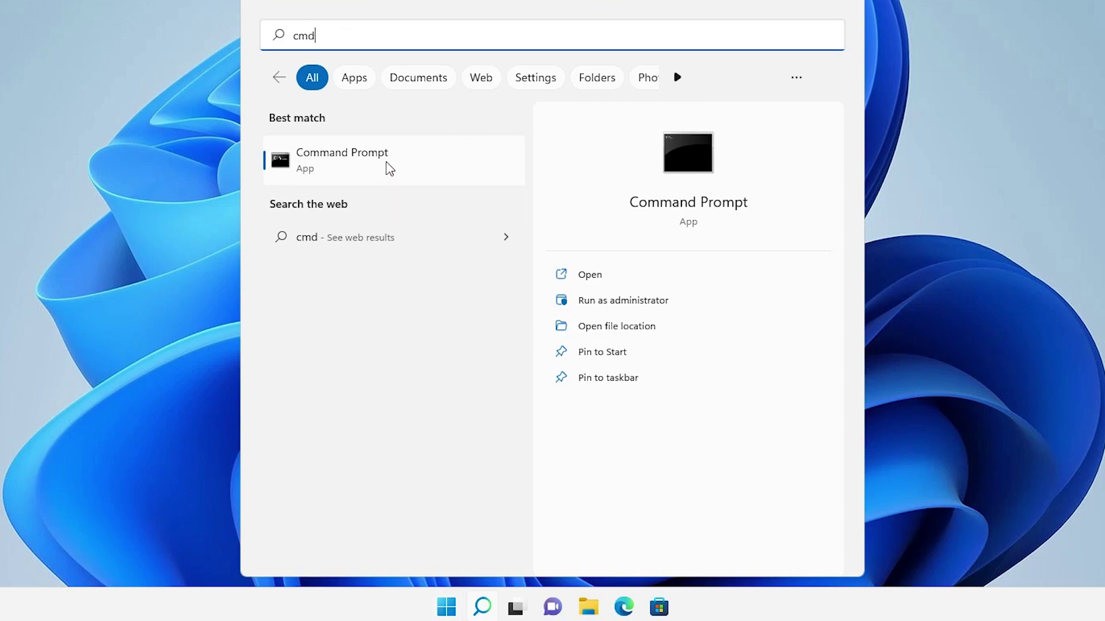
pyautogui.rightClick(390, 168)
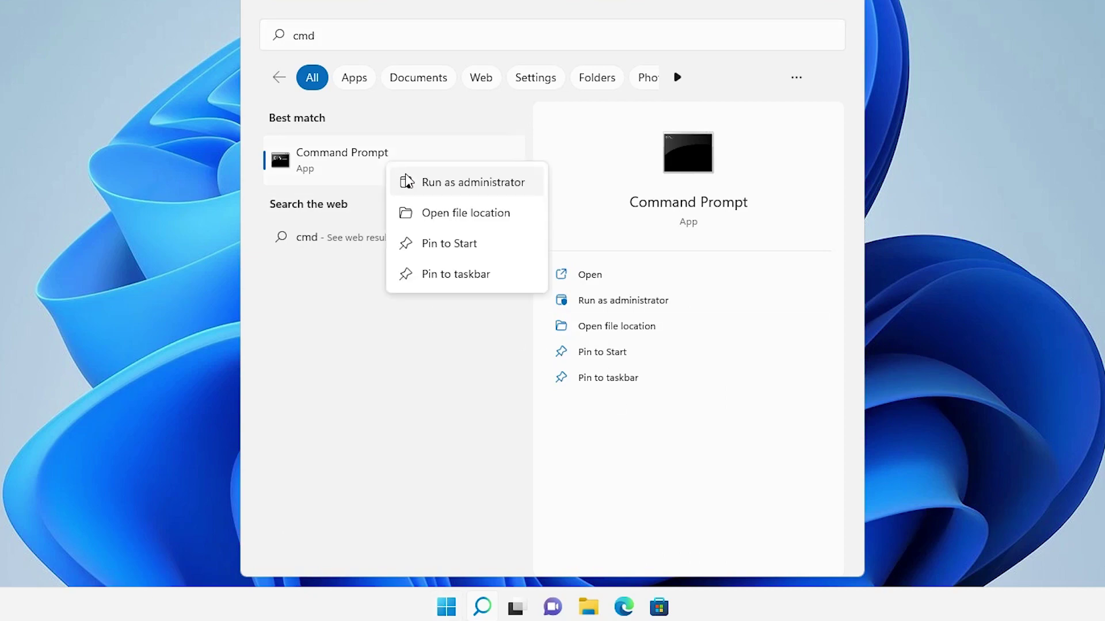
pyautogui.click(453, 183)
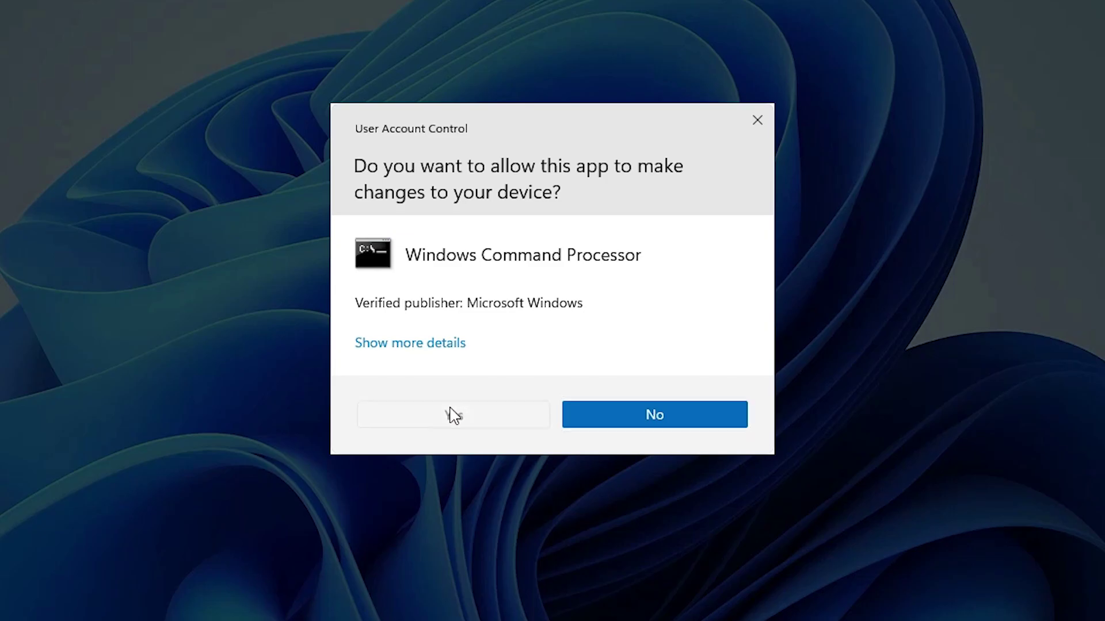
pyautogui.click(455, 415)
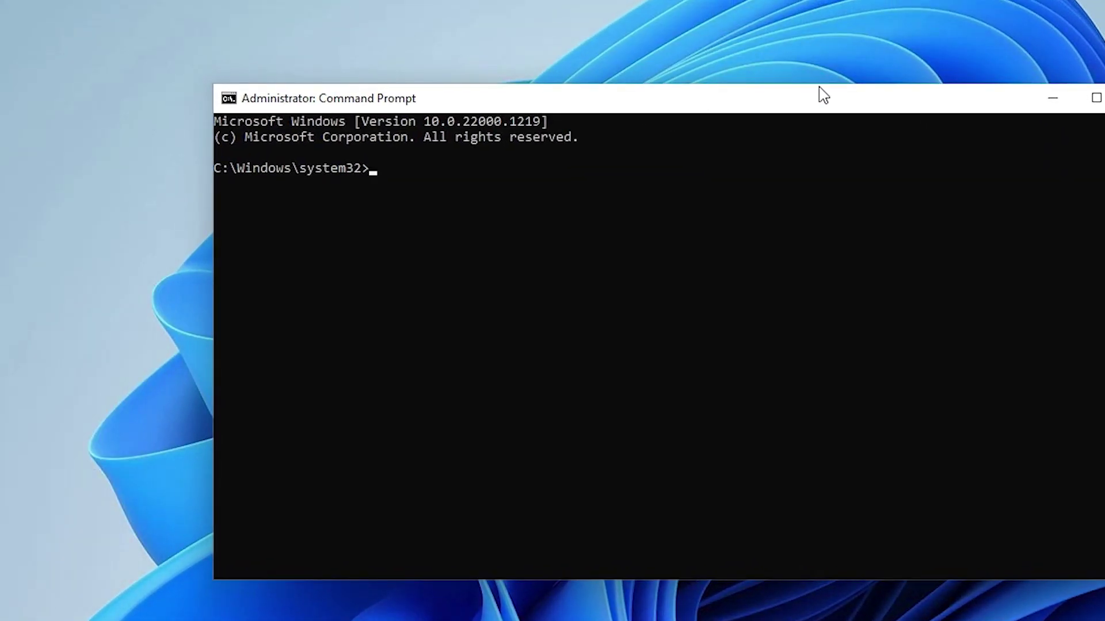
pyautogui.write('netsh advfirewall reset')
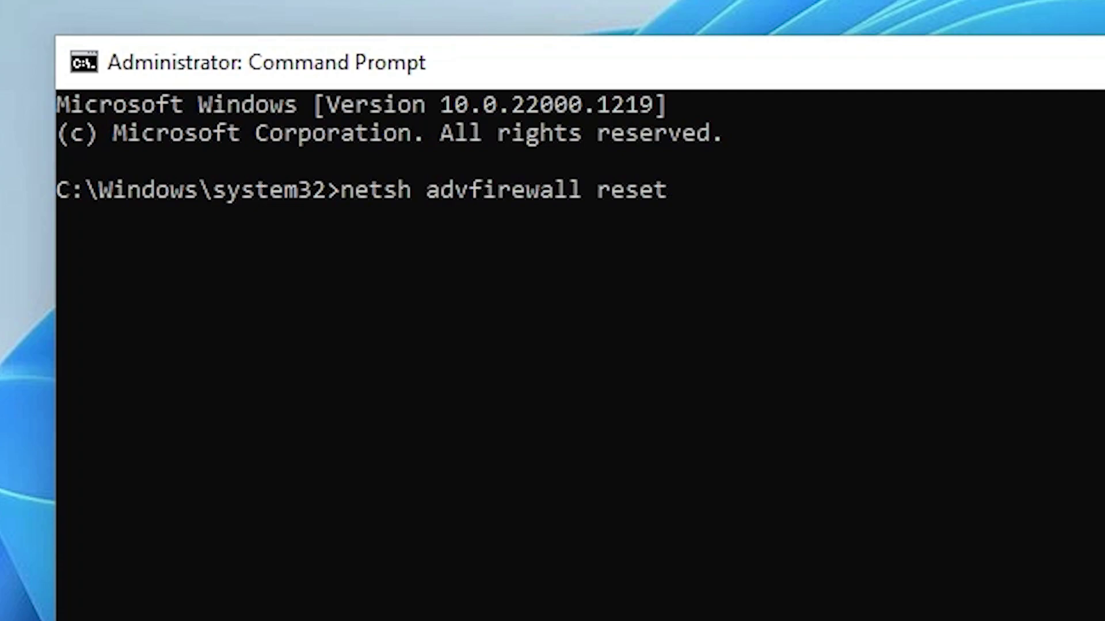
pyautogui.press('Return')
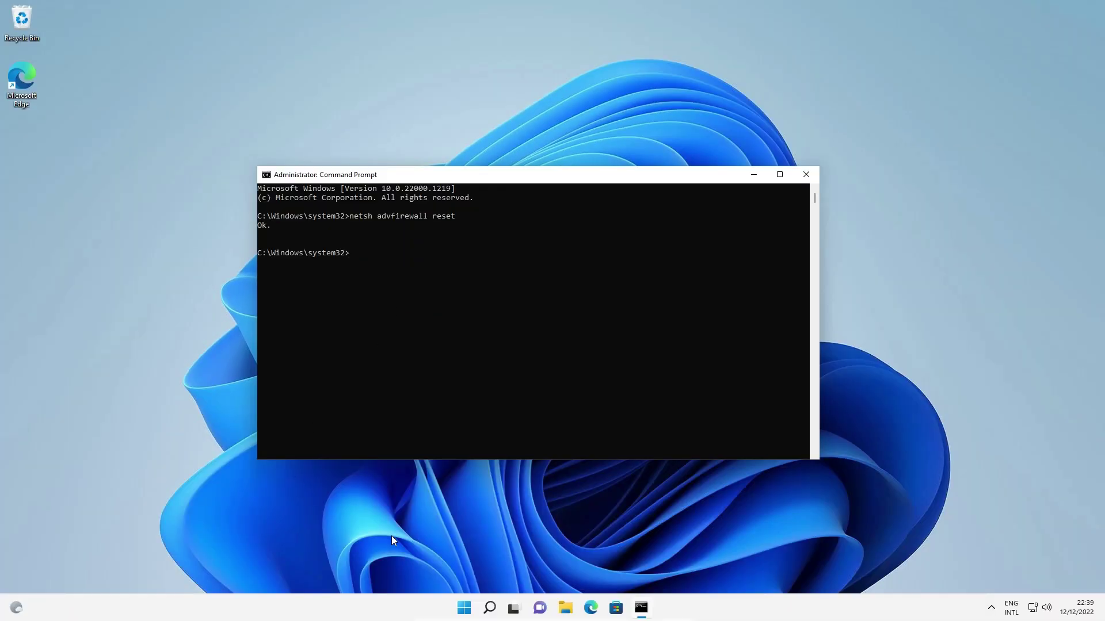
# Restart the PC from the Start menu power options
pyautogui.click(463, 607)
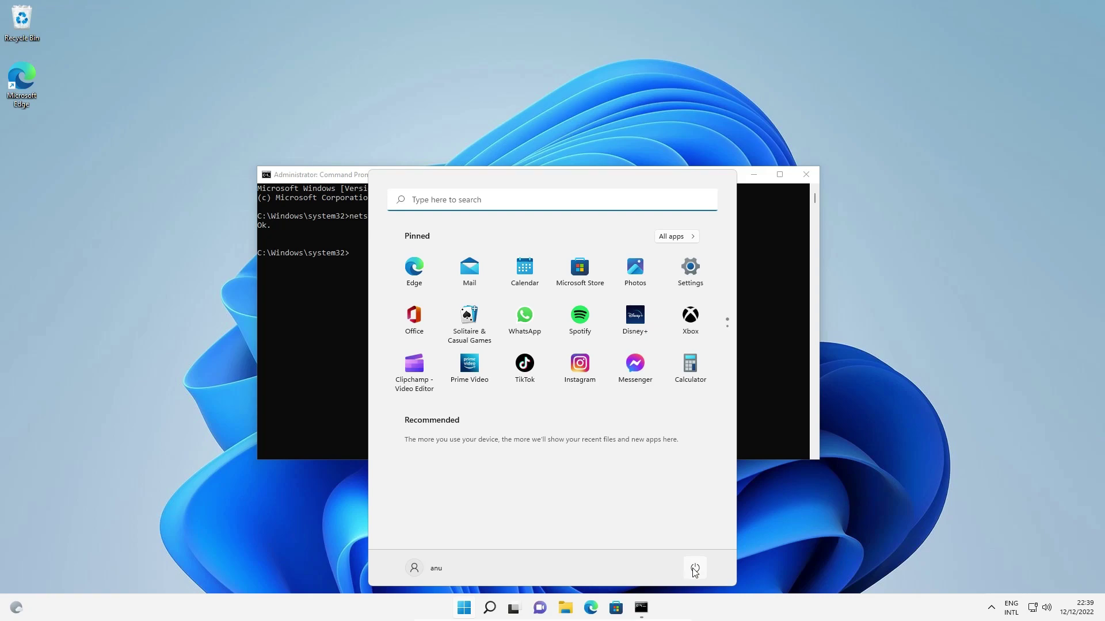
pyautogui.click(695, 569)
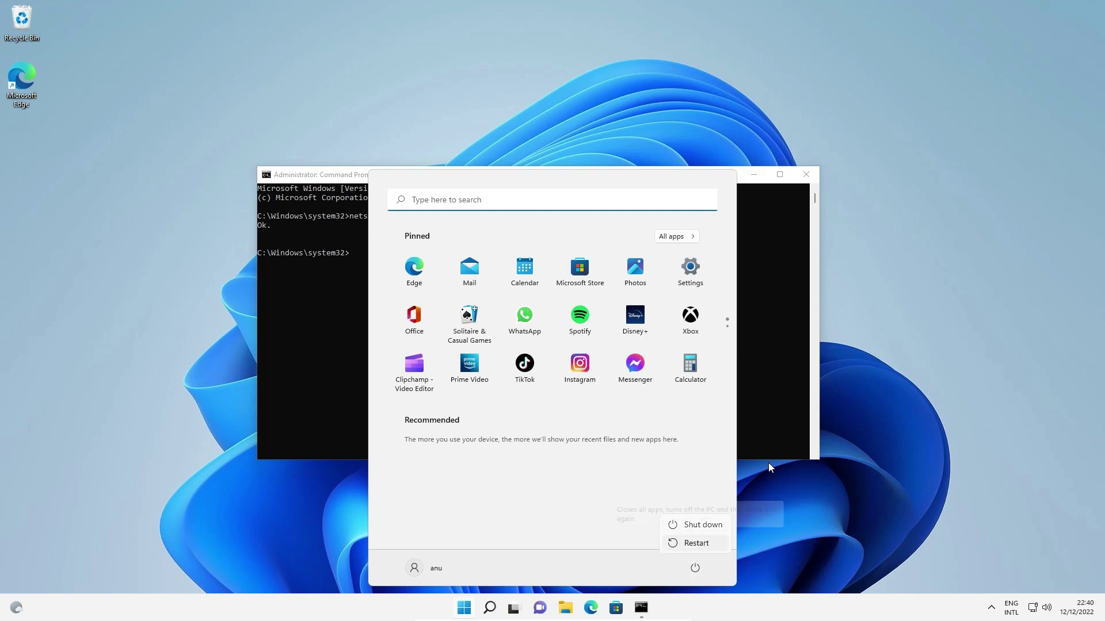
pyautogui.click(806, 176)
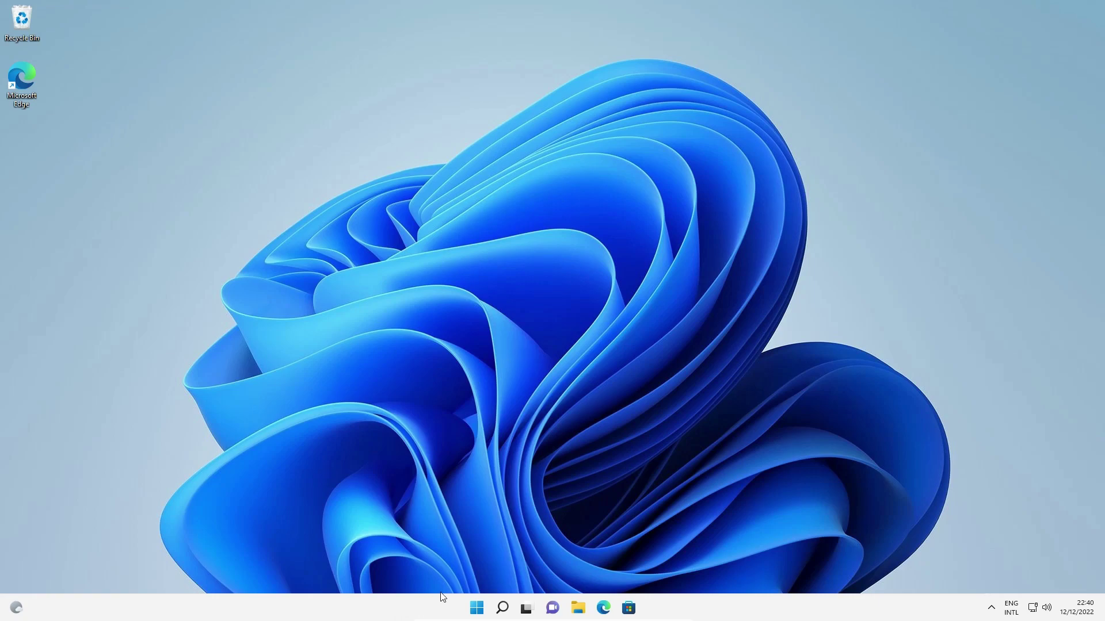
# Open Windows Defender Firewall through Control Panel's Network and Sharing Centre
pyautogui.click(478, 609)
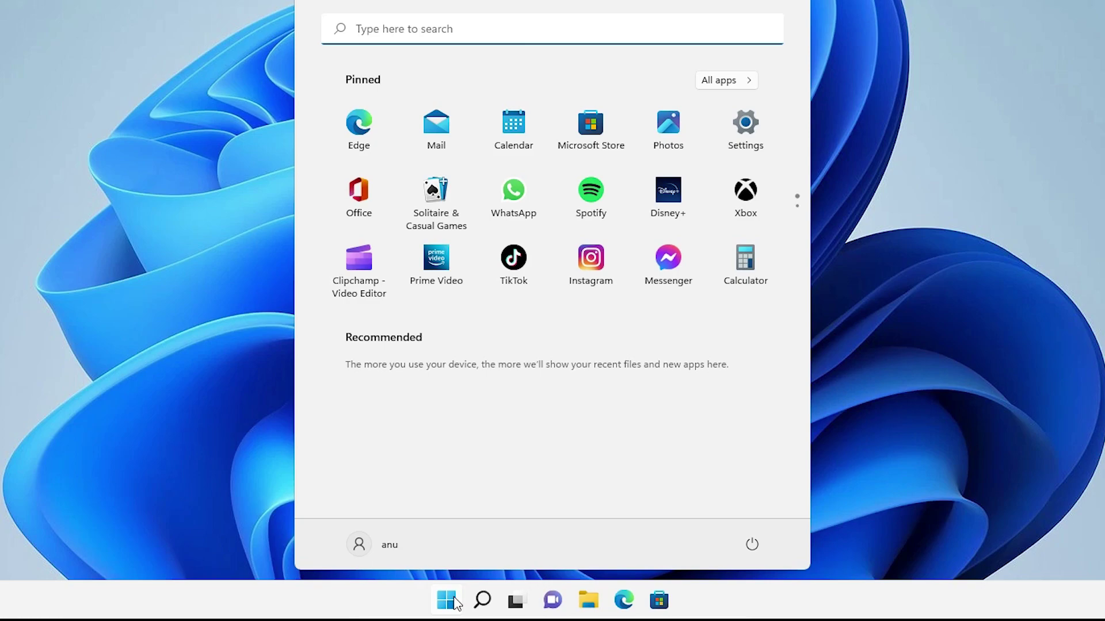
pyautogui.write('con')
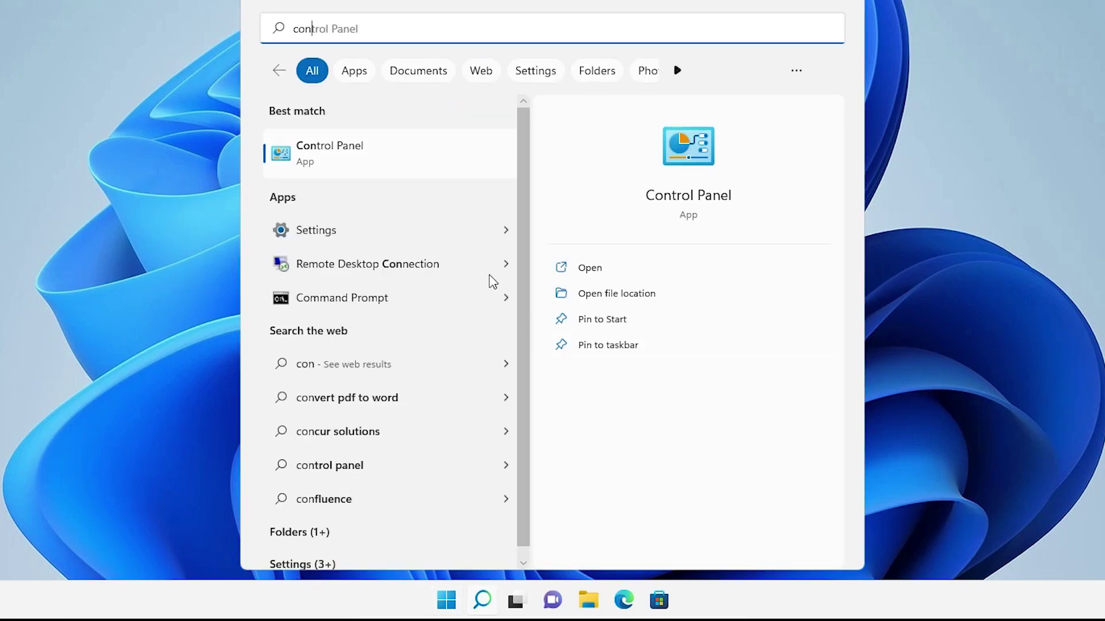
pyautogui.click(408, 159)
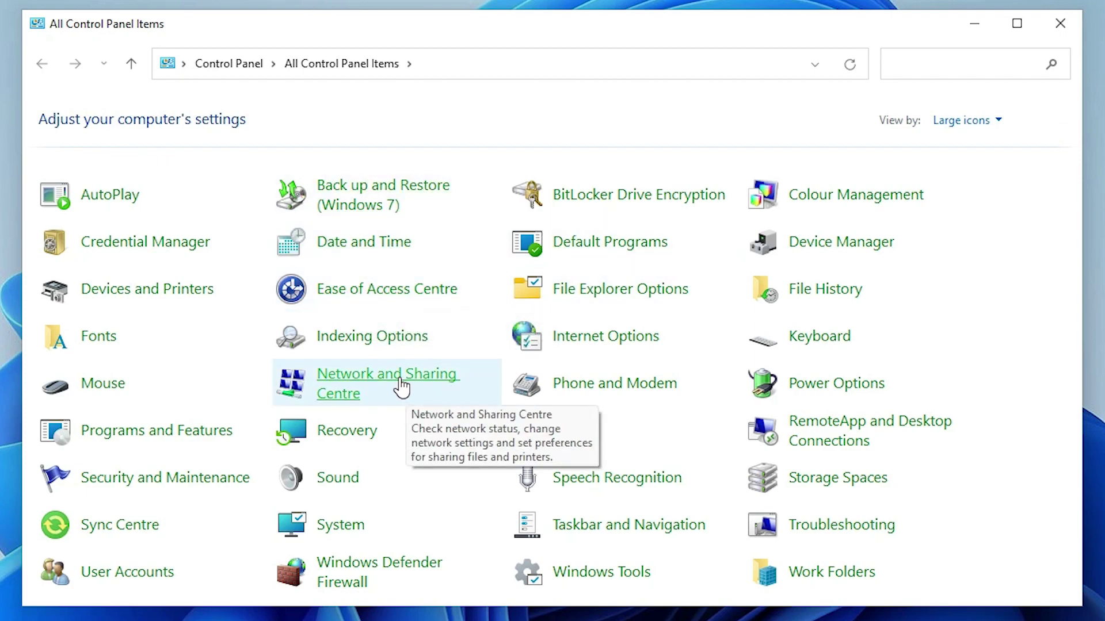
pyautogui.click(401, 387)
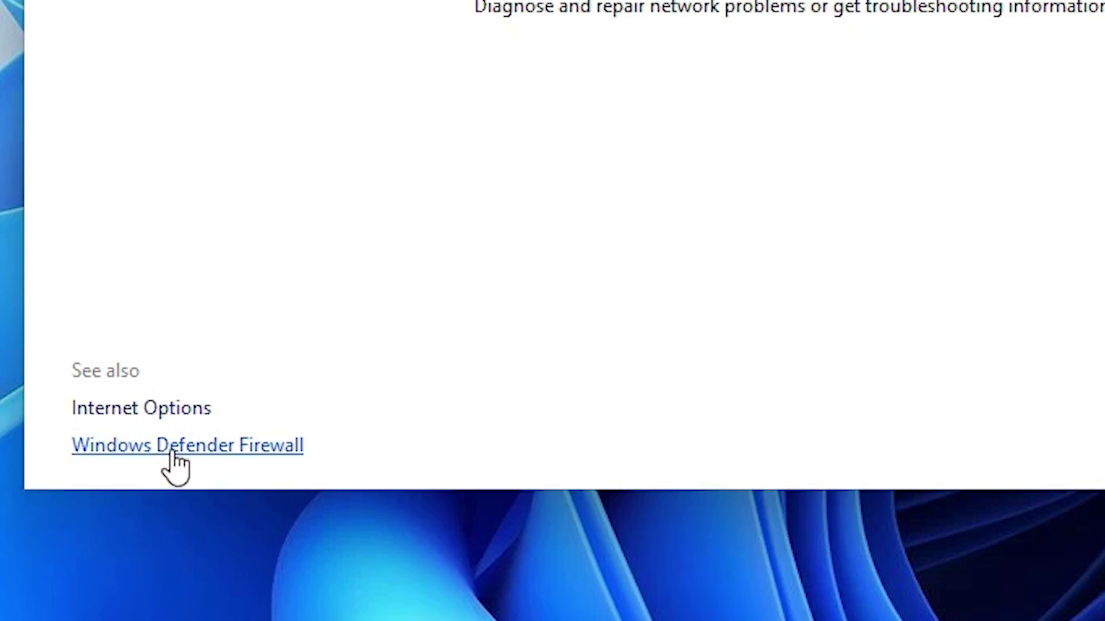
pyautogui.click(172, 454)
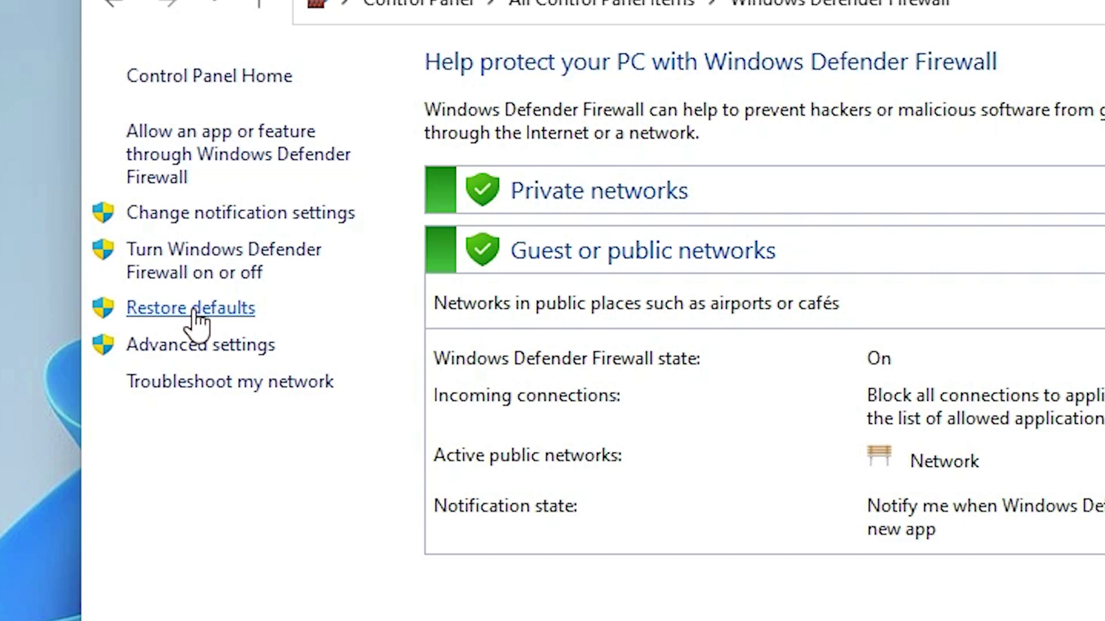
# Restore the firewall's default settings and confirm with Yes
pyautogui.click(233, 314)
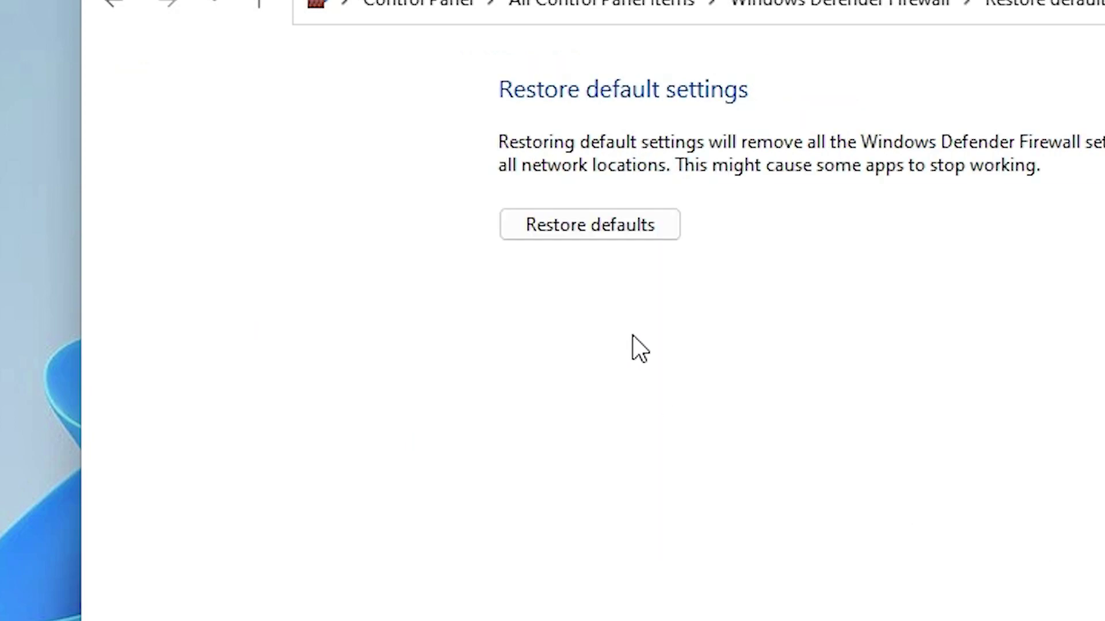
pyautogui.click(561, 225)
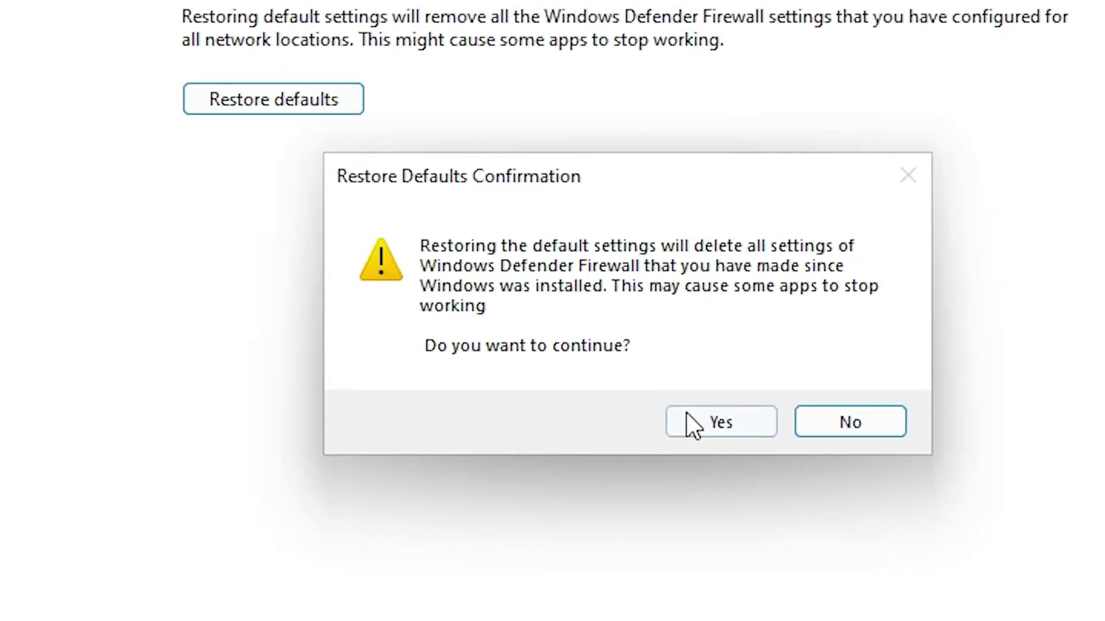
pyautogui.click(687, 425)
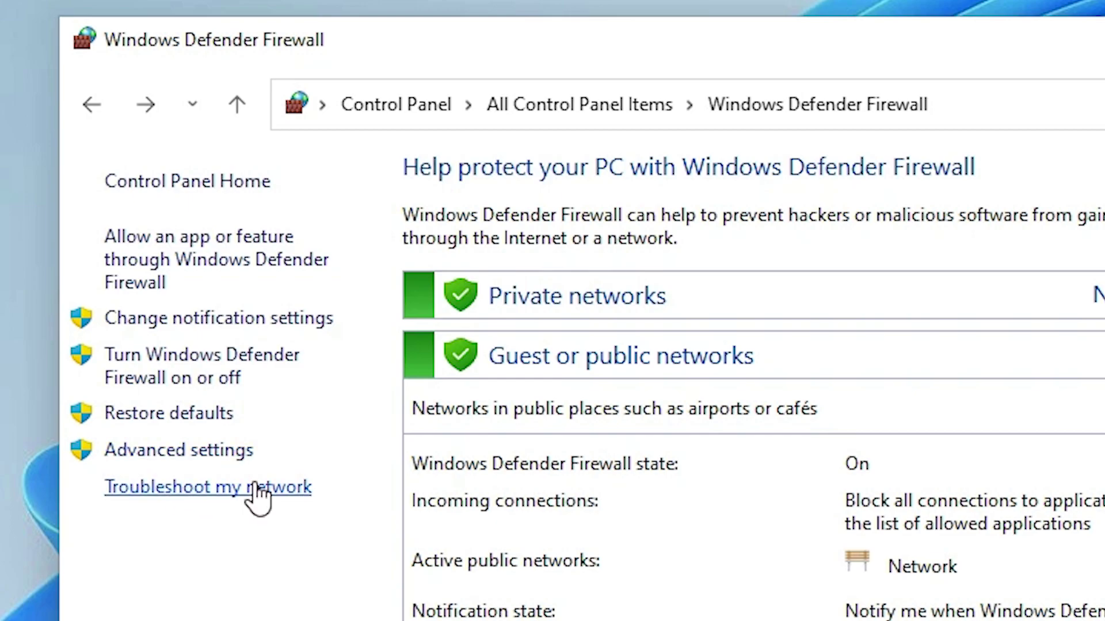
# Restore Default Policy in Advanced Security, acknowledge success, and close both firewall windows
pyautogui.click(211, 459)
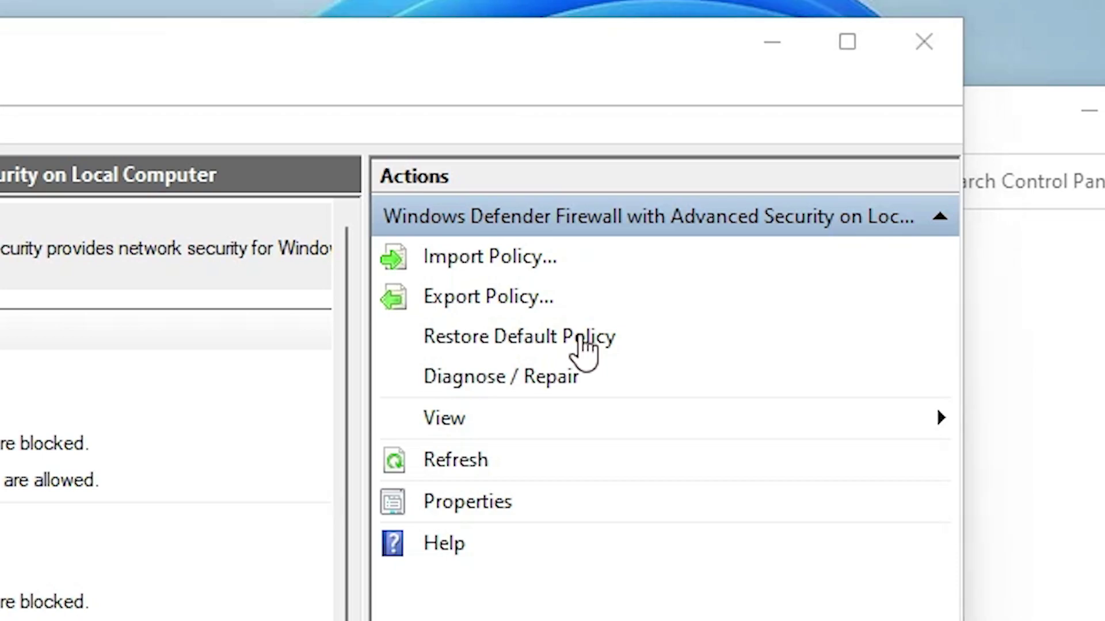
pyautogui.click(582, 350)
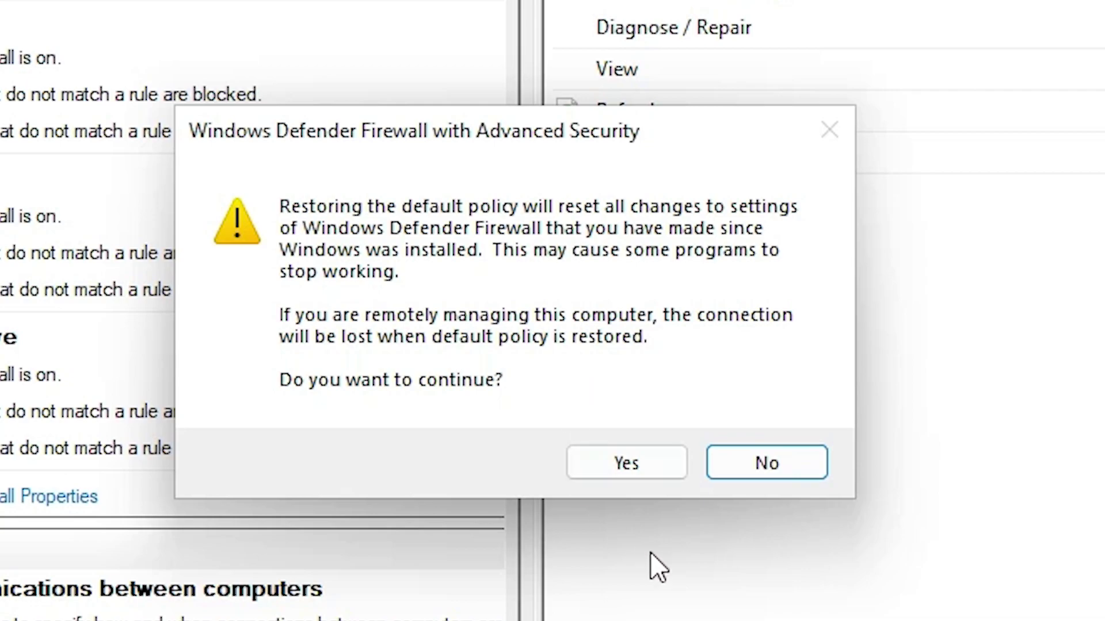
pyautogui.click(630, 467)
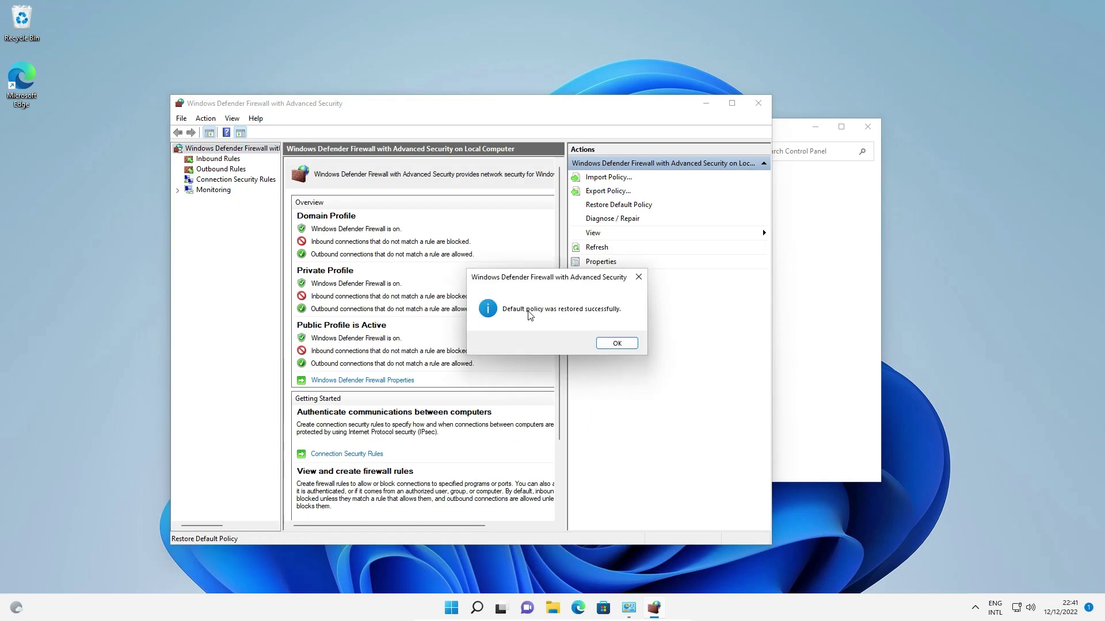
pyautogui.click(616, 344)
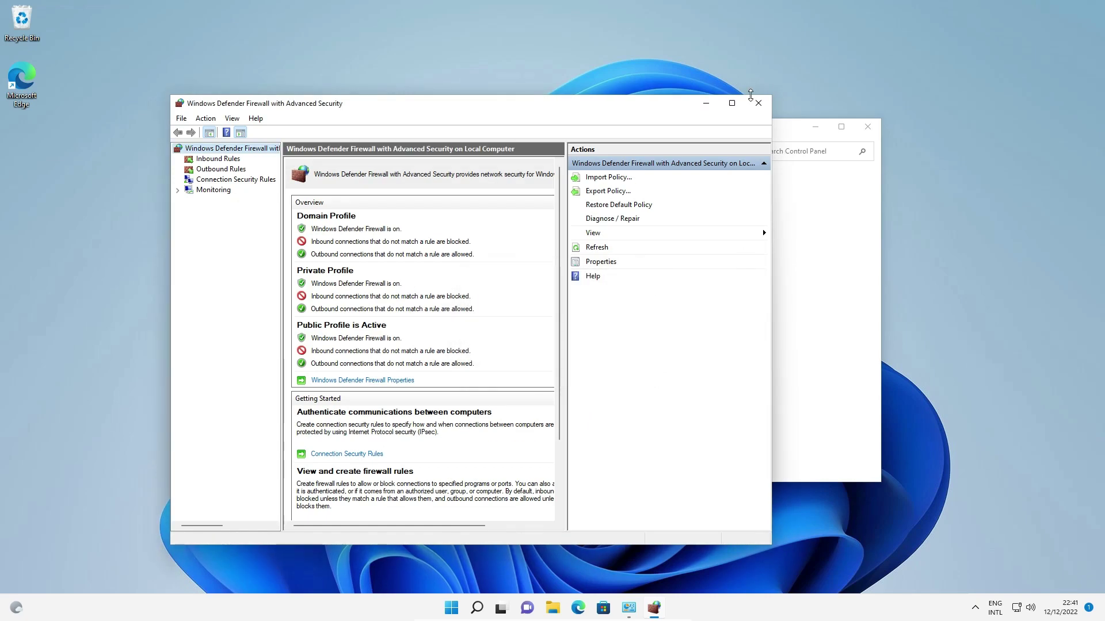
pyautogui.click(757, 104)
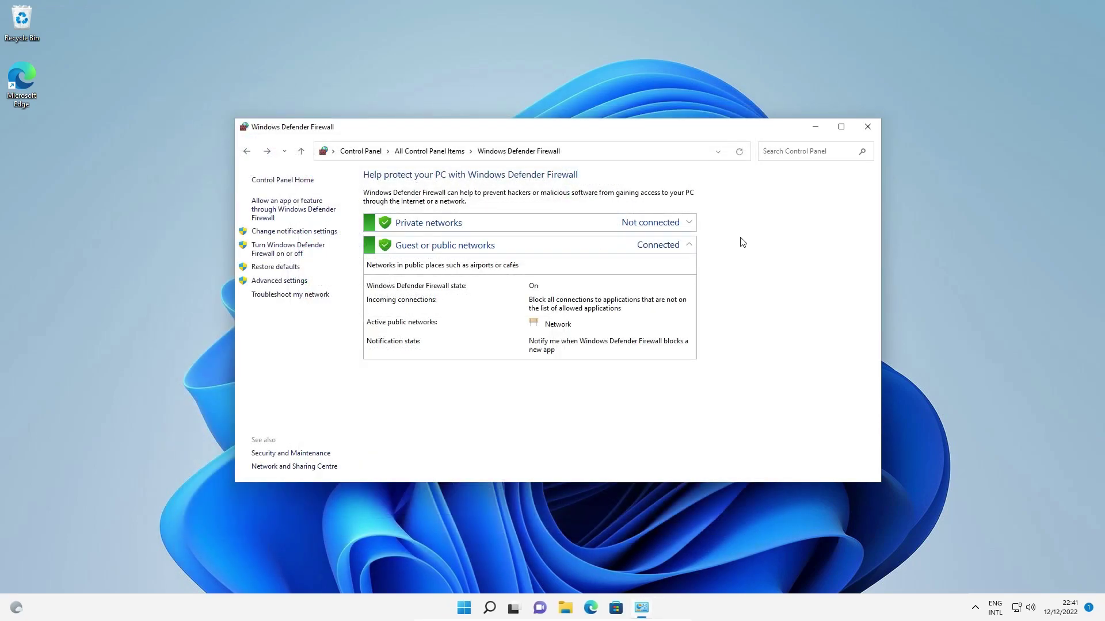
pyautogui.click(863, 128)
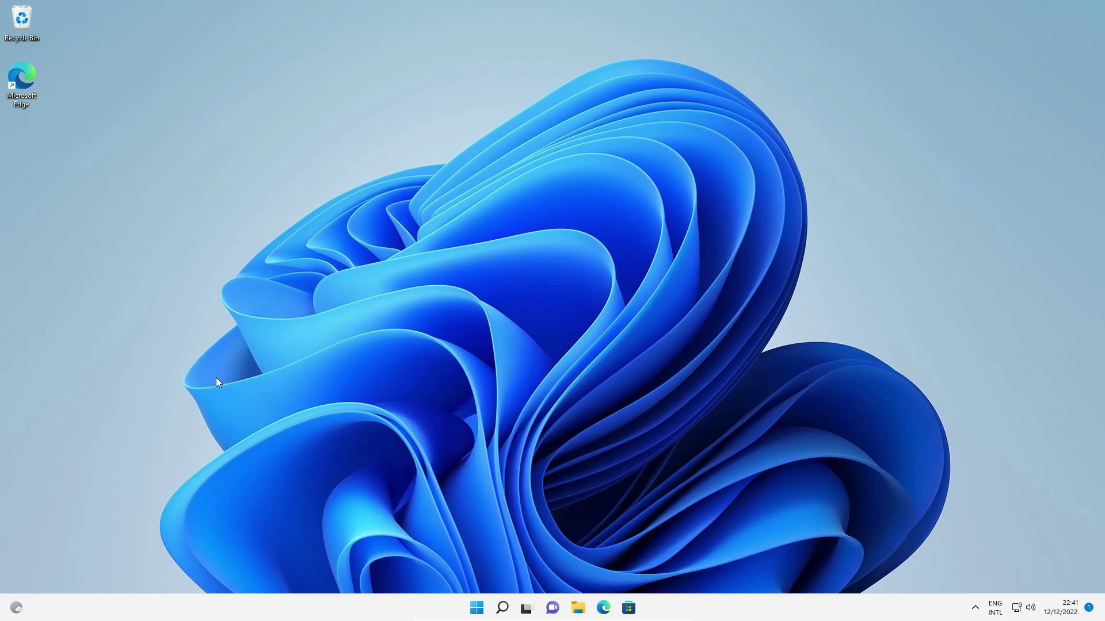
# Go to Network & internet > Advanced network settings > Windows Firewall in Settings
pyautogui.click(481, 607)
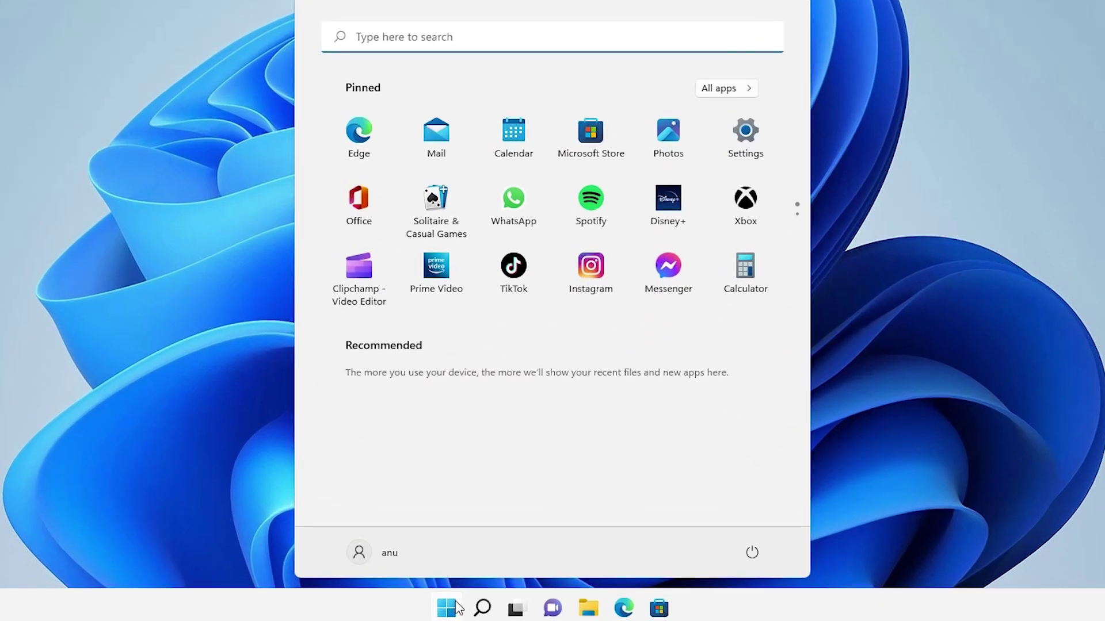
pyautogui.write('se')
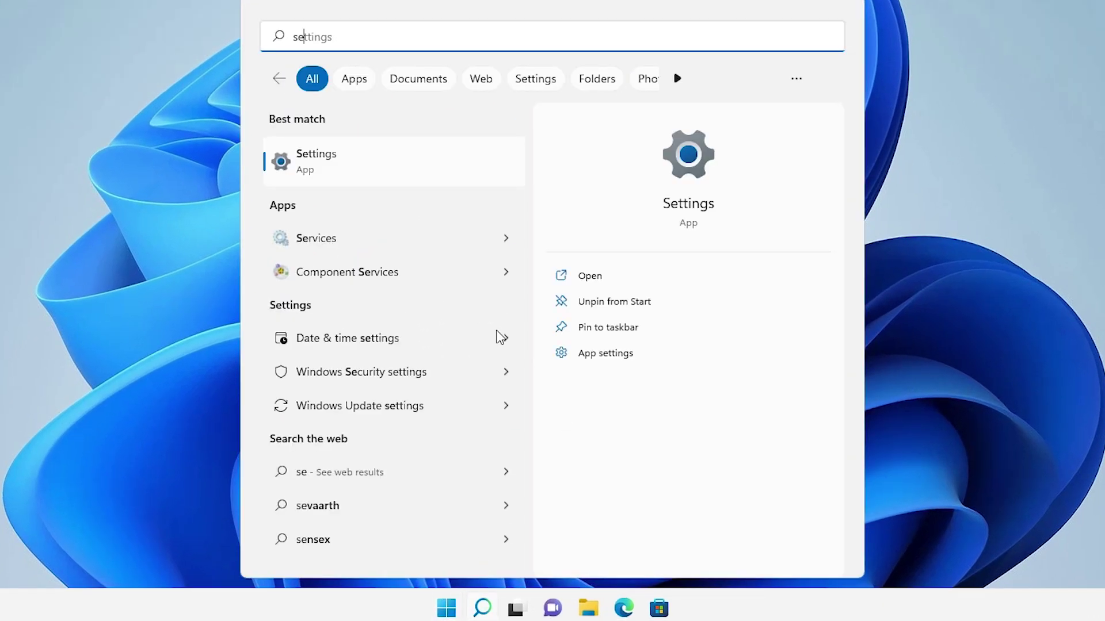
pyautogui.click(359, 181)
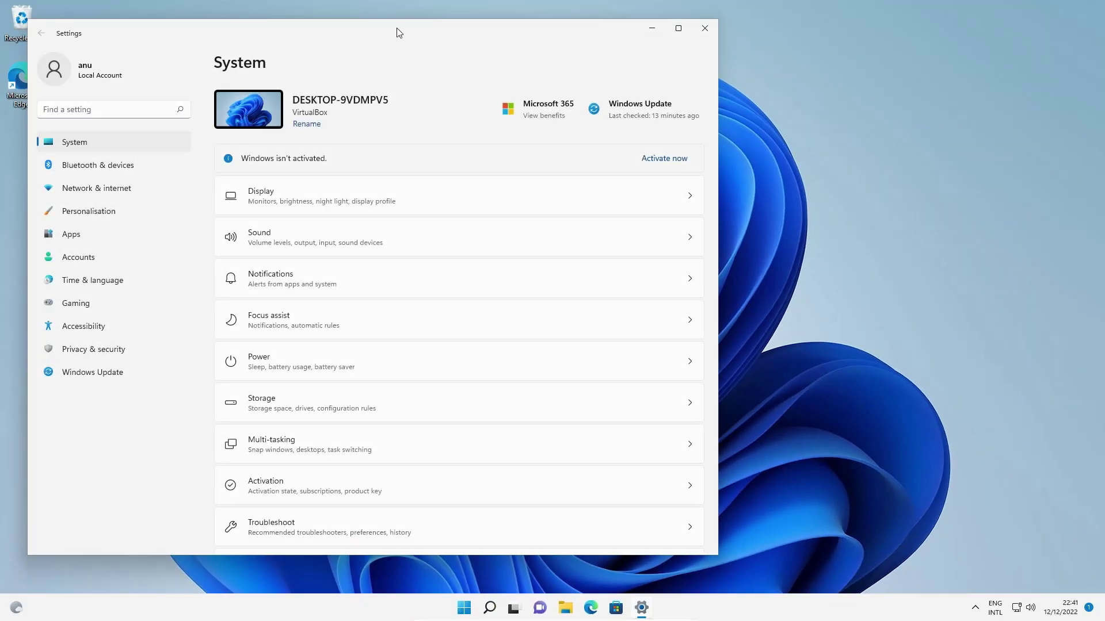
pyautogui.moveTo(395, 28); pyautogui.dragTo(580, 46)
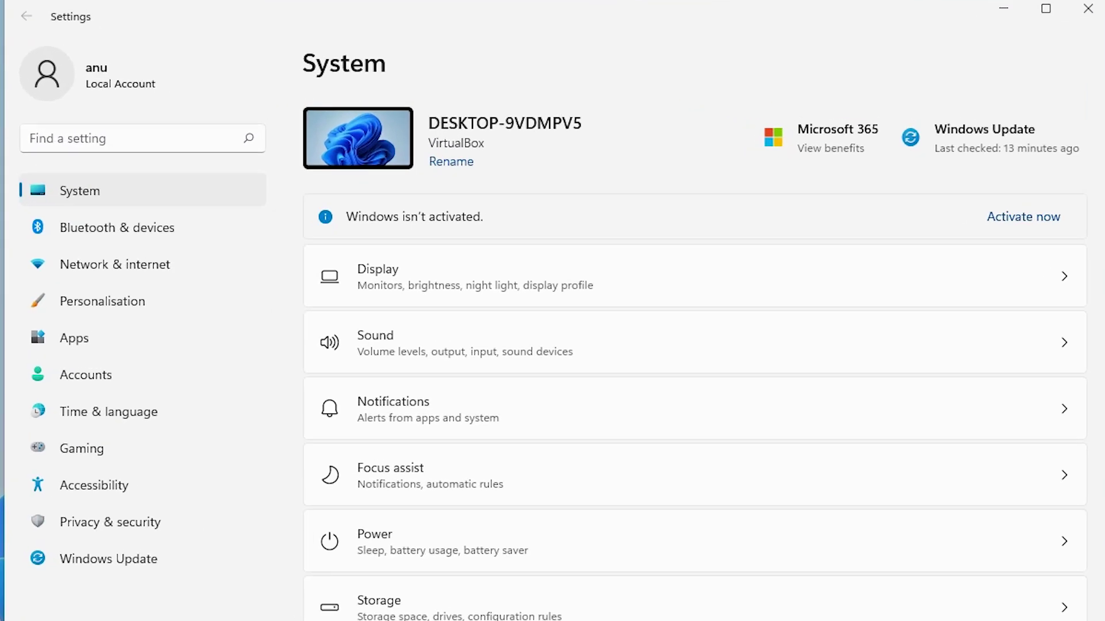
pyautogui.click(145, 269)
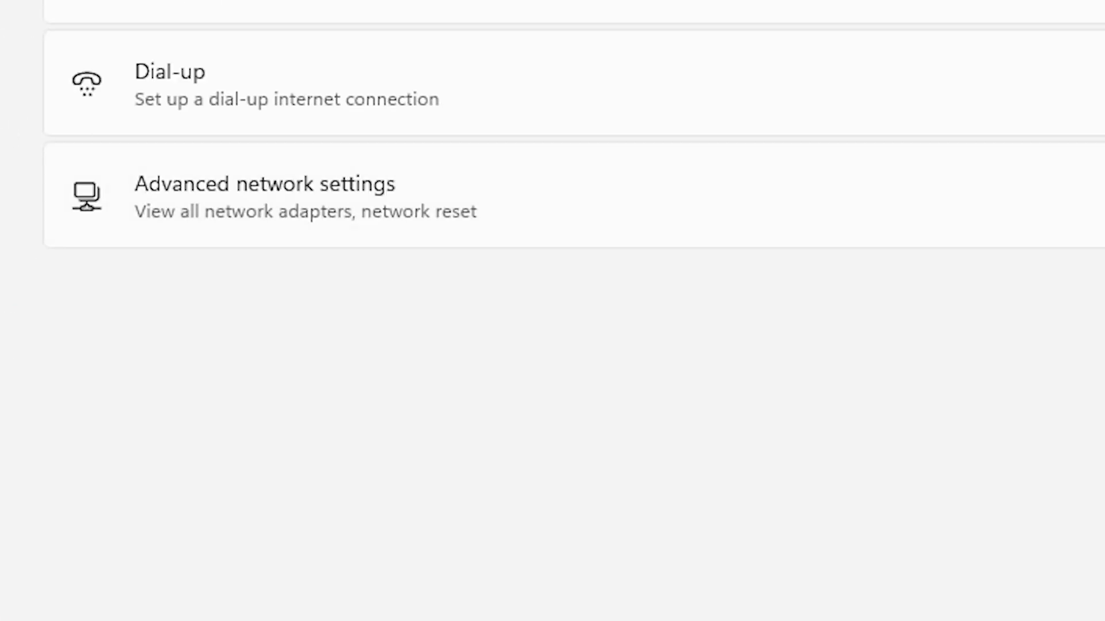
pyautogui.click(240, 180)
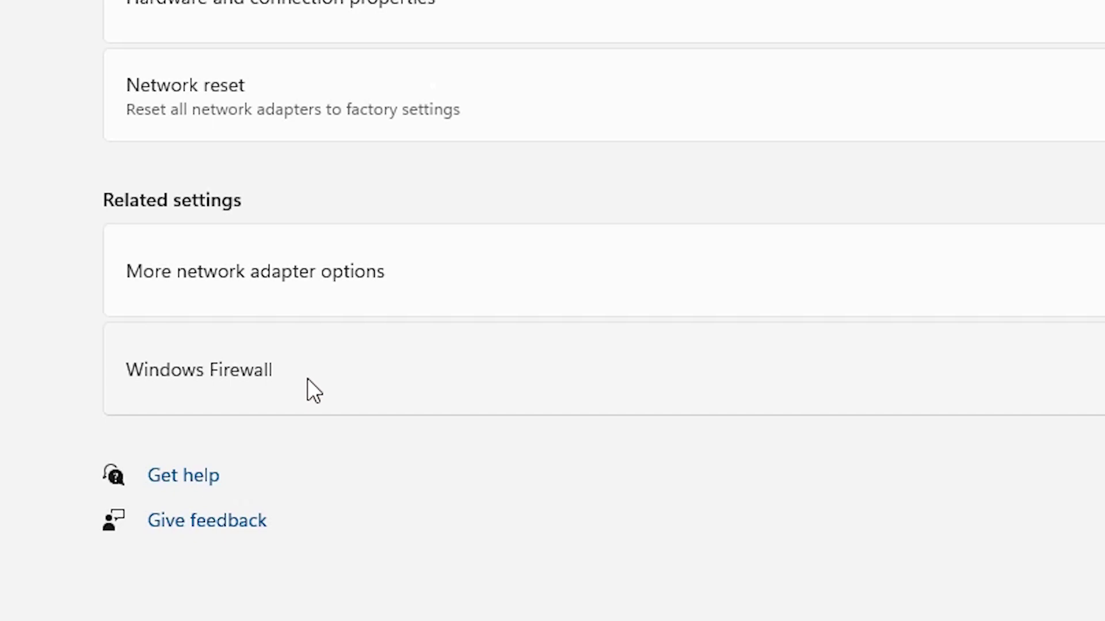
pyautogui.click(308, 380)
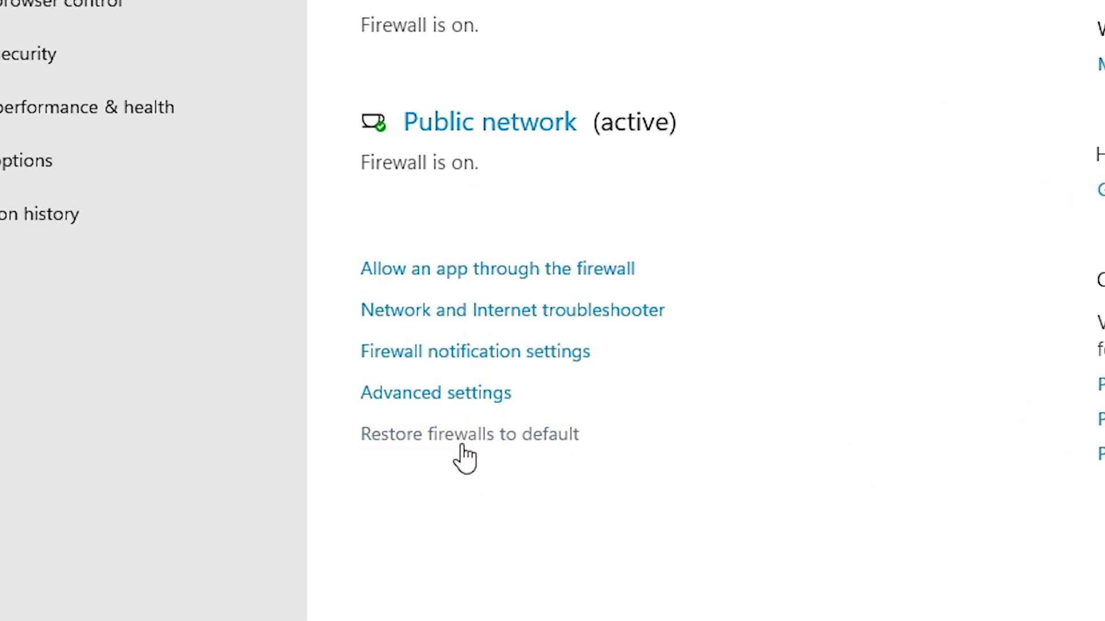
# Restore firewalls to default, confirm with Yes, and close Windows Security and Settings
pyautogui.click(507, 440)
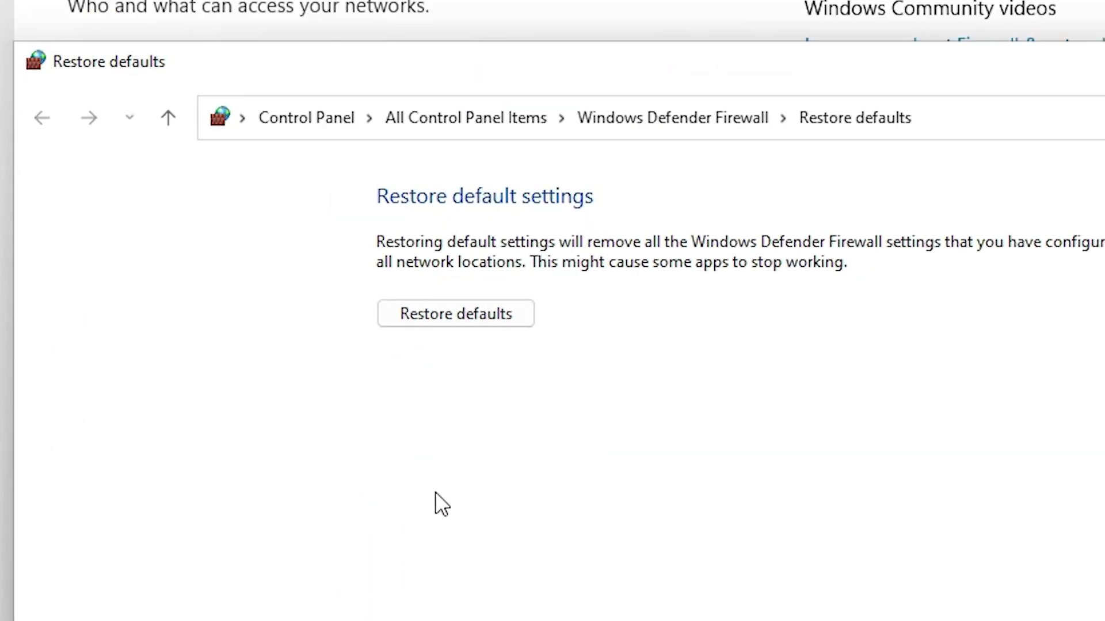
pyautogui.click(481, 318)
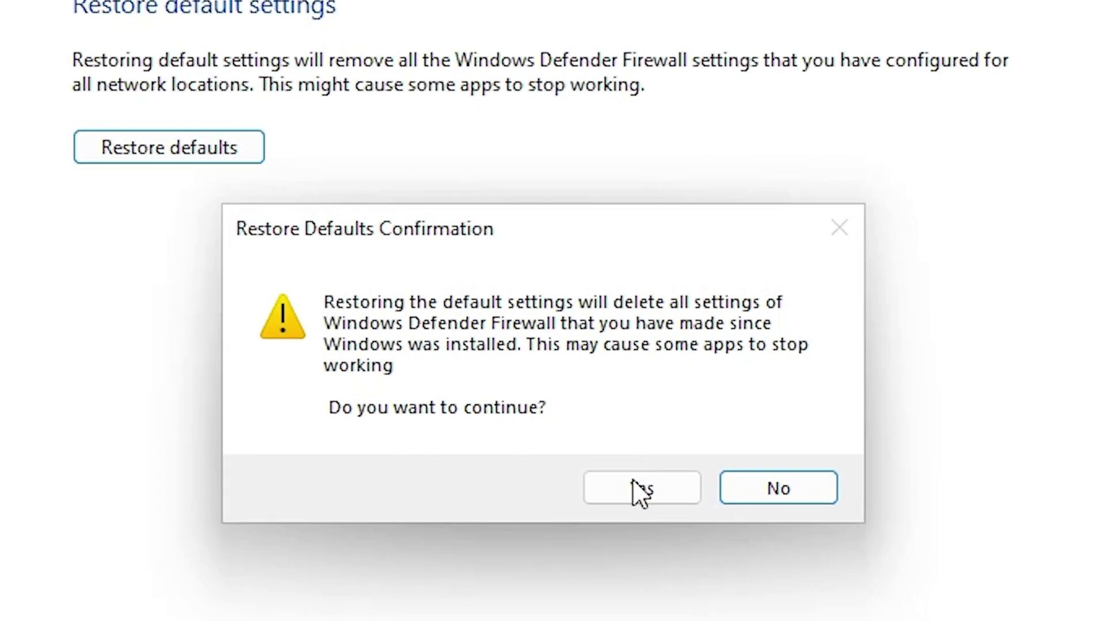
pyautogui.click(839, 589)
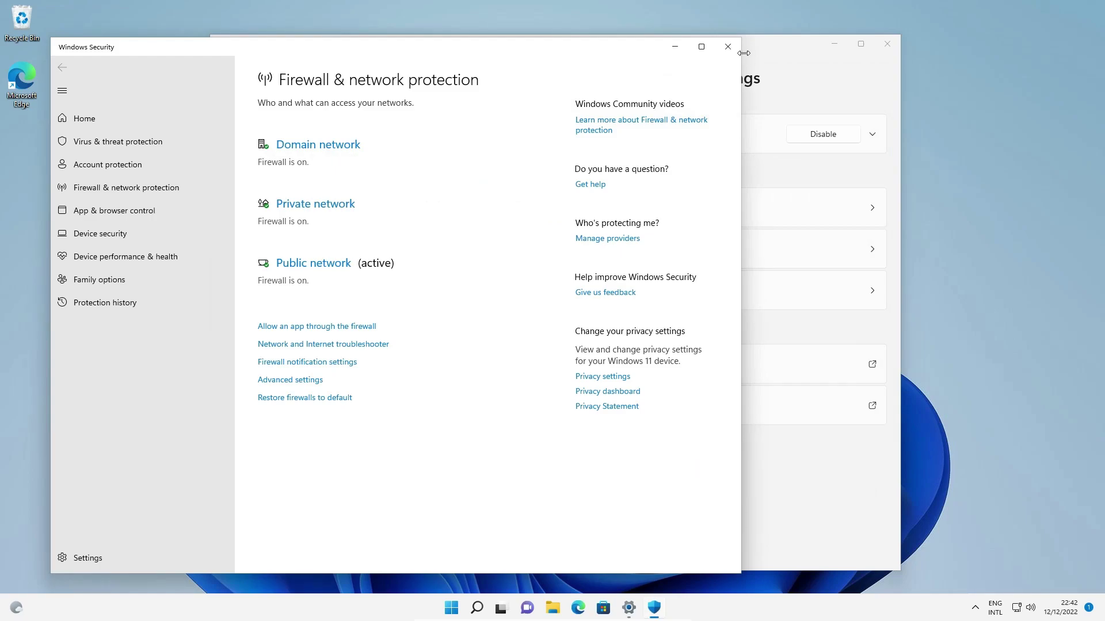
pyautogui.click(726, 45)
pyautogui.click(897, 44)
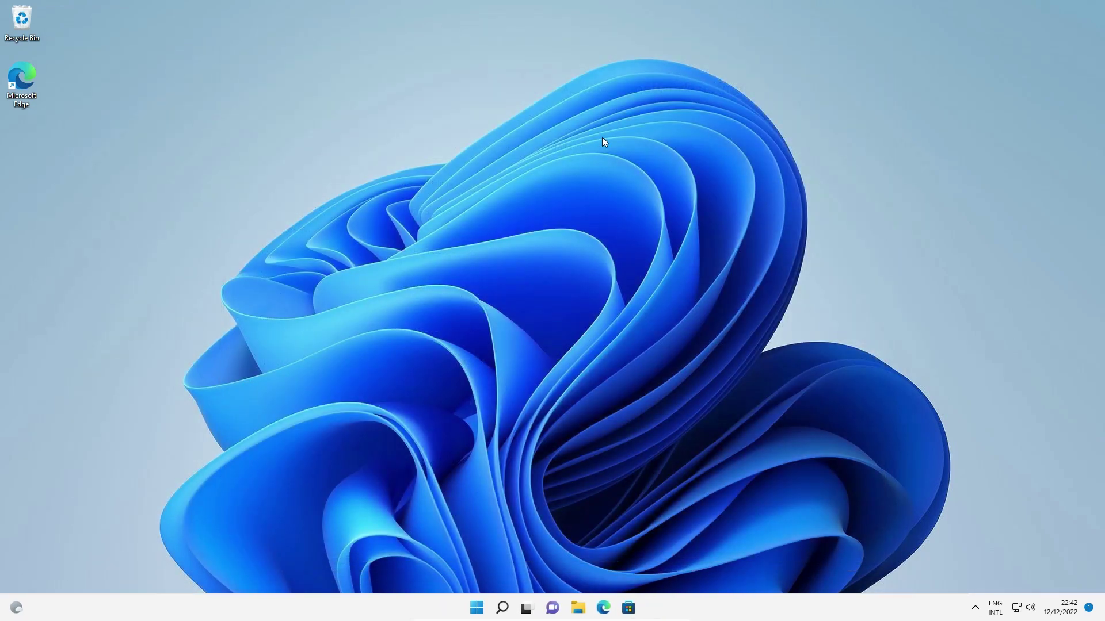
# Restart the PC from the Start menu, then select the Microsoft Edge desktop shortcut
pyautogui.click(477, 608)
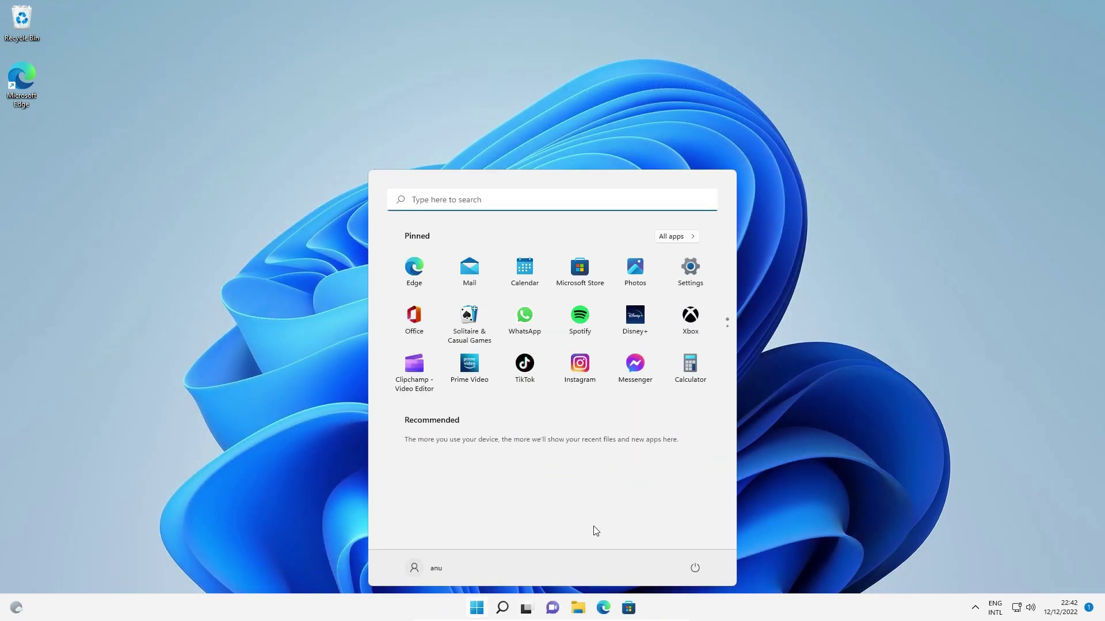
pyautogui.click(694, 569)
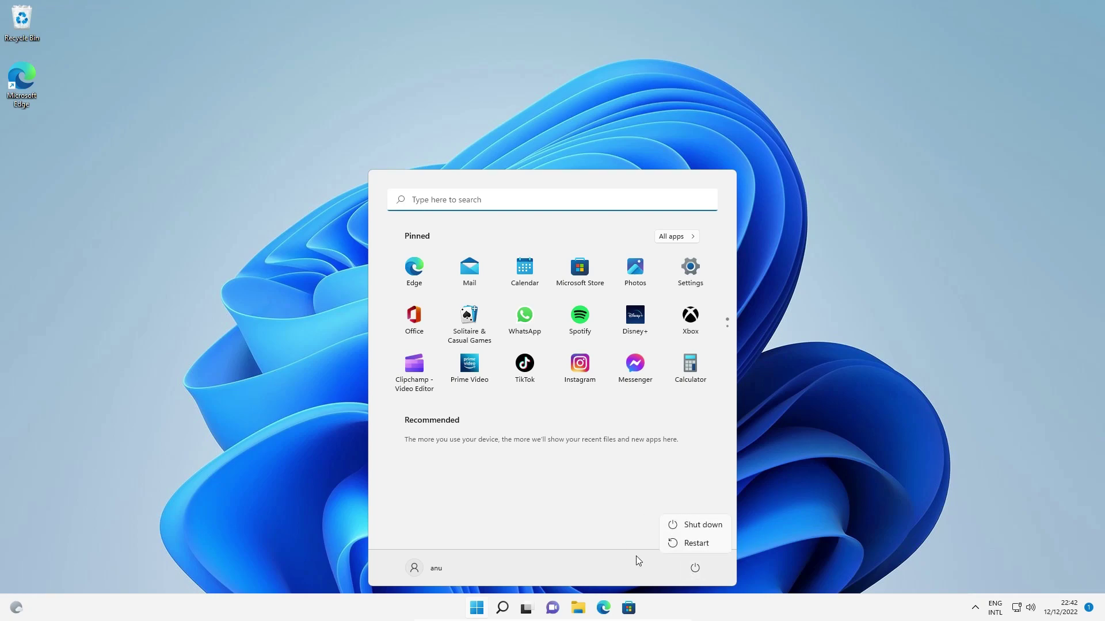
pyautogui.click(885, 500)
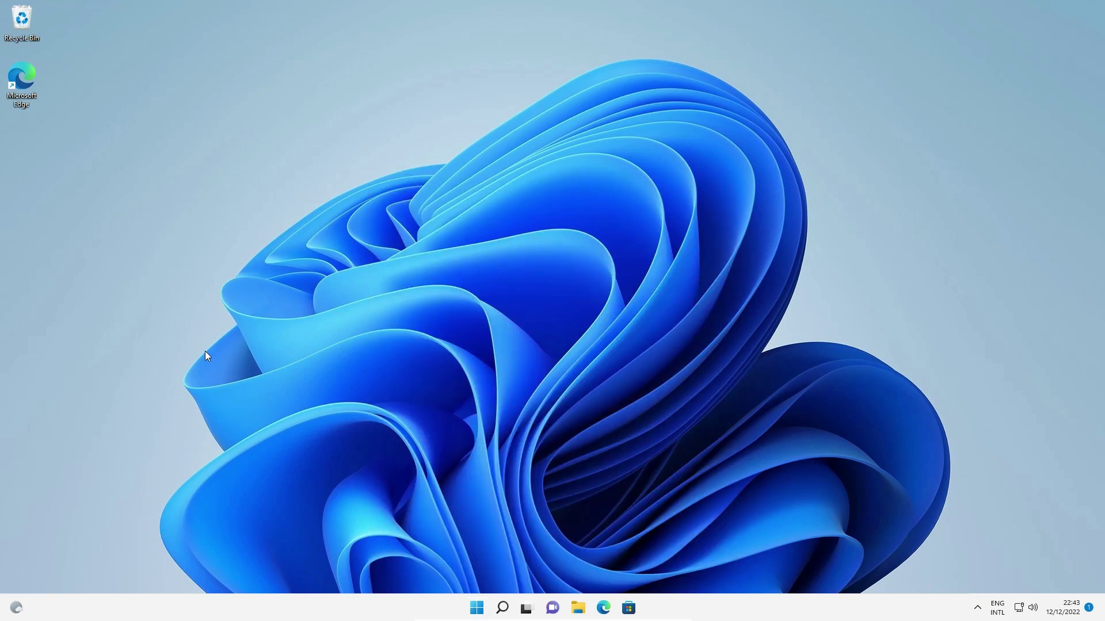
pyautogui.click(29, 101)
# Launch Edge, start without signing in, and search 'google' from the address bar
pyautogui.doubleClick(29, 102)
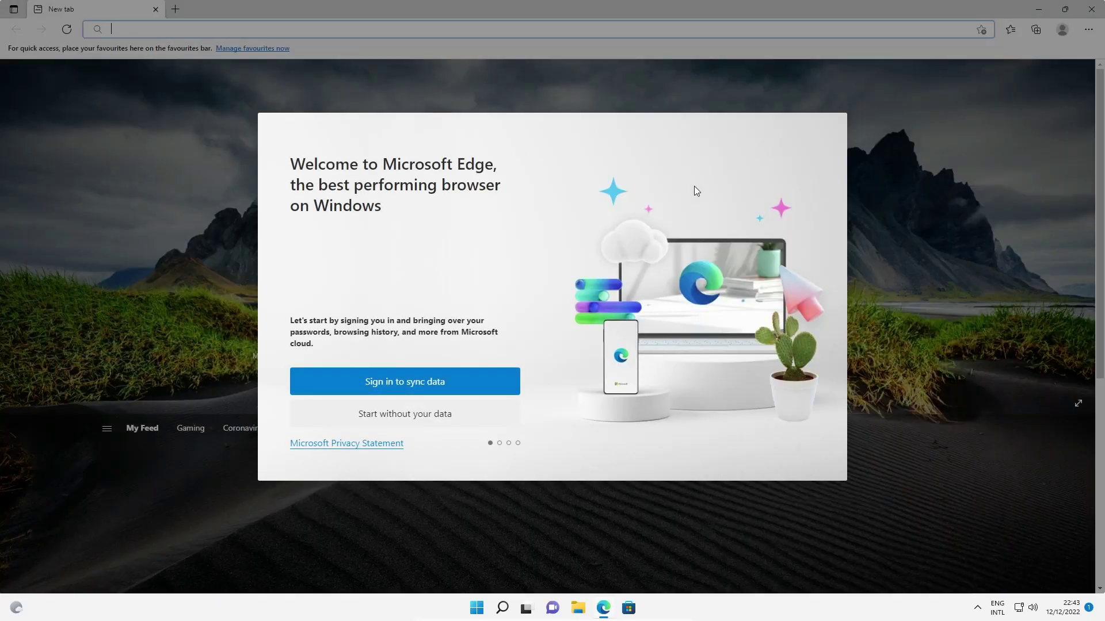
pyautogui.click(454, 414)
pyautogui.write('p')
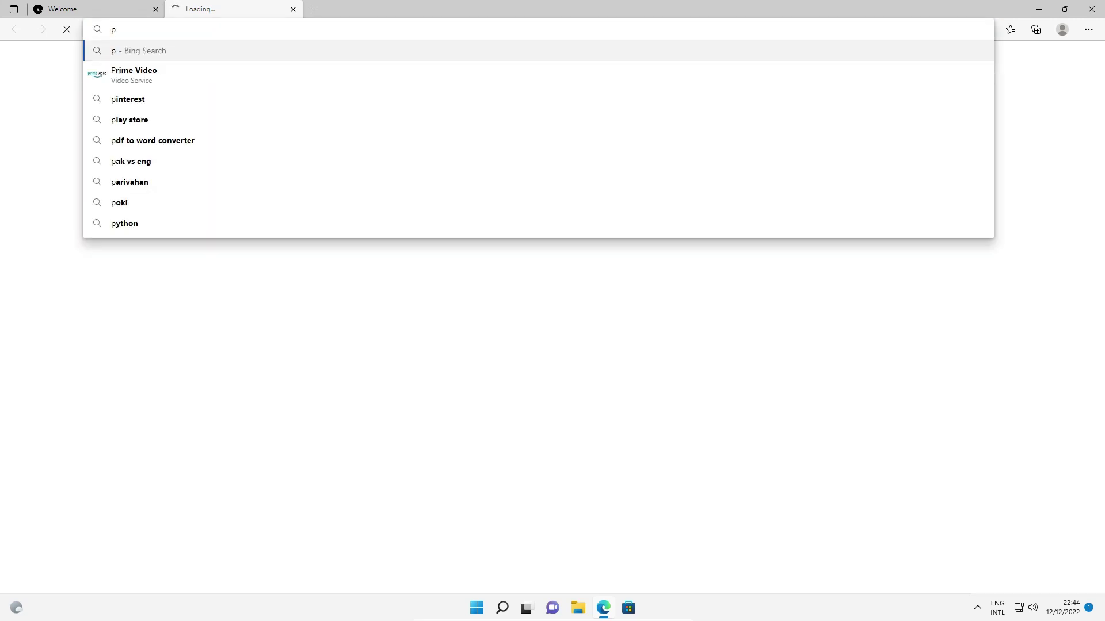
pyautogui.press('BackSpace')
pyautogui.write('googl')
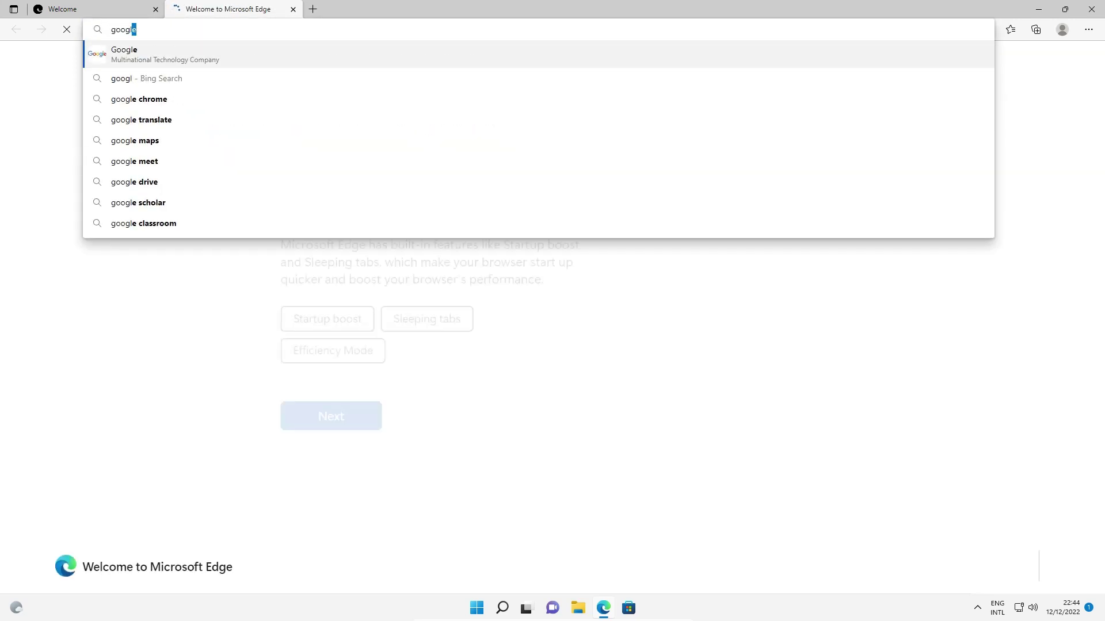
pyautogui.write('e')
pyautogui.press('Return')
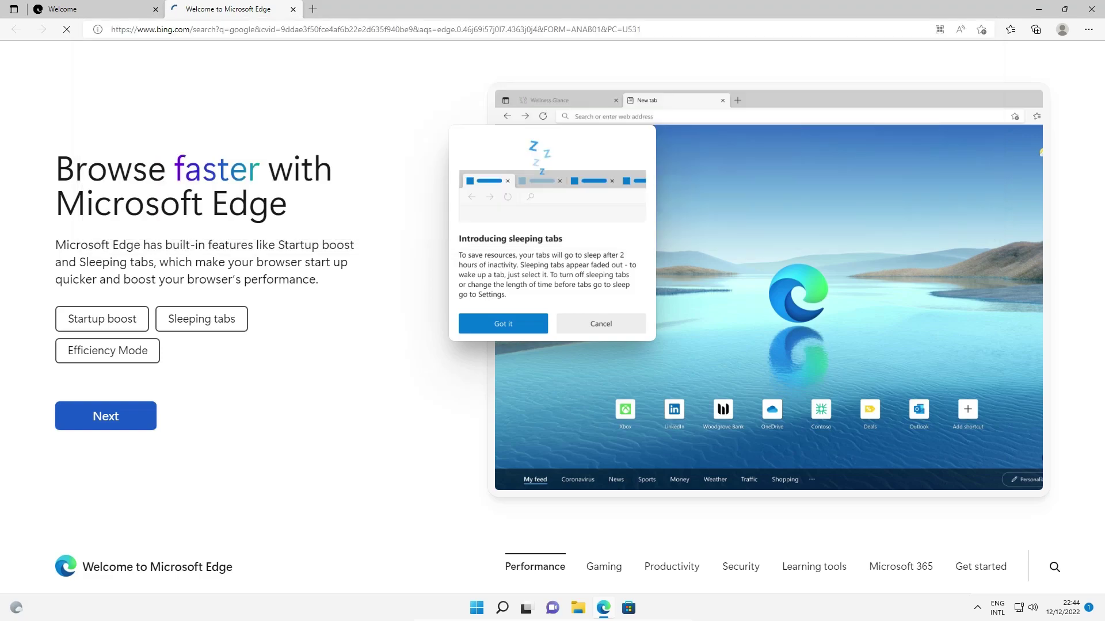